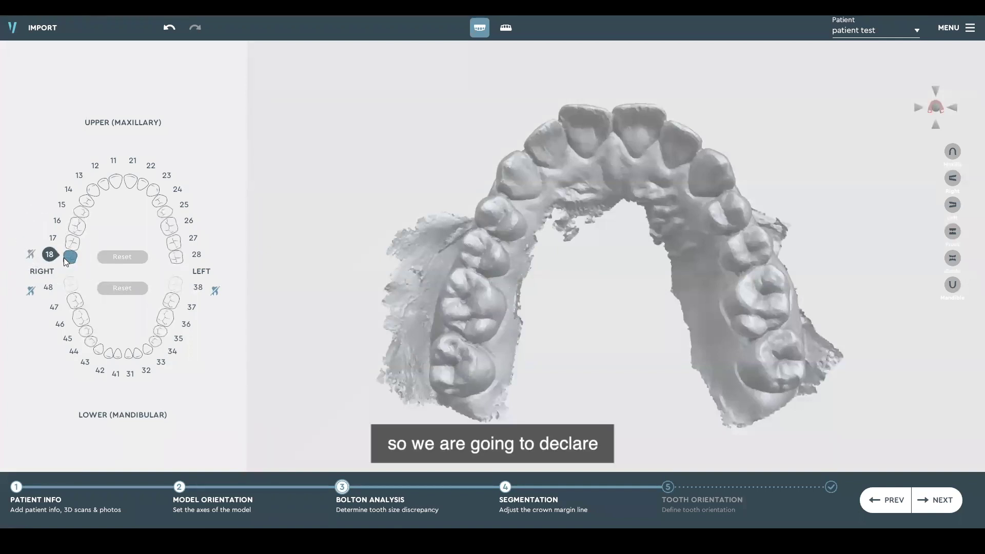
- Mark upper tooth 18 as missing in the tooth chart
click(32, 256)
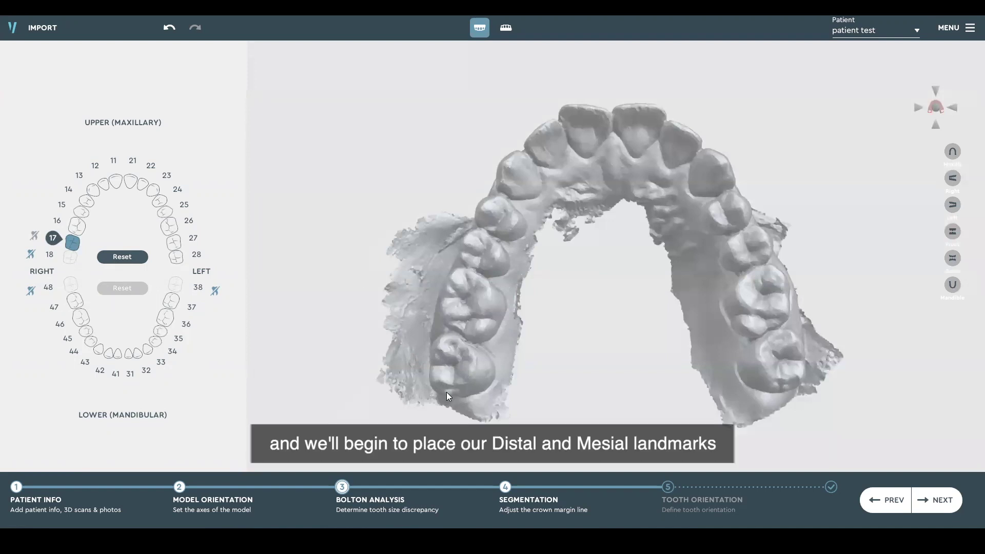
- Landmark tooth 17, then reselect it and nudge its landmark slightly lower
click(455, 339)
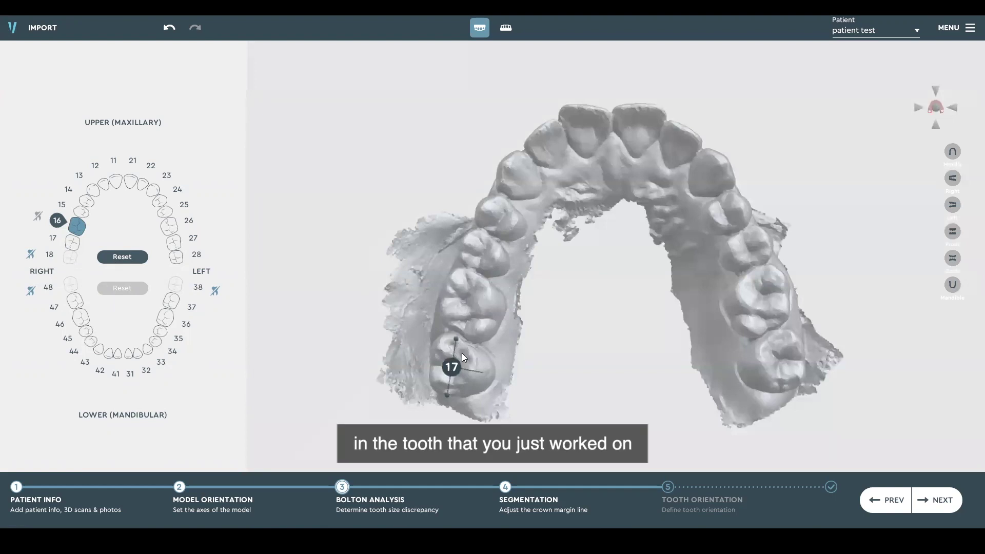
click(74, 243)
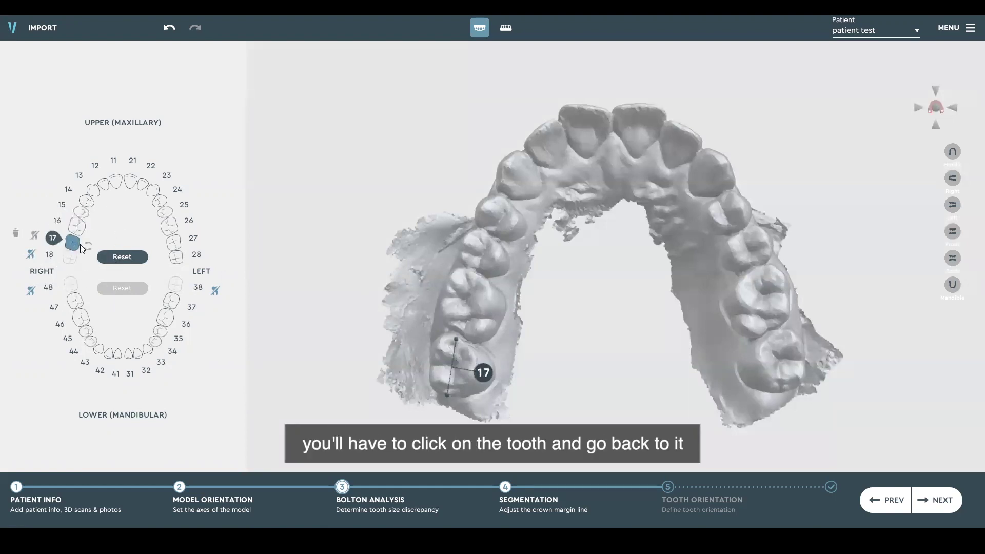
drag(455, 339, 458, 342)
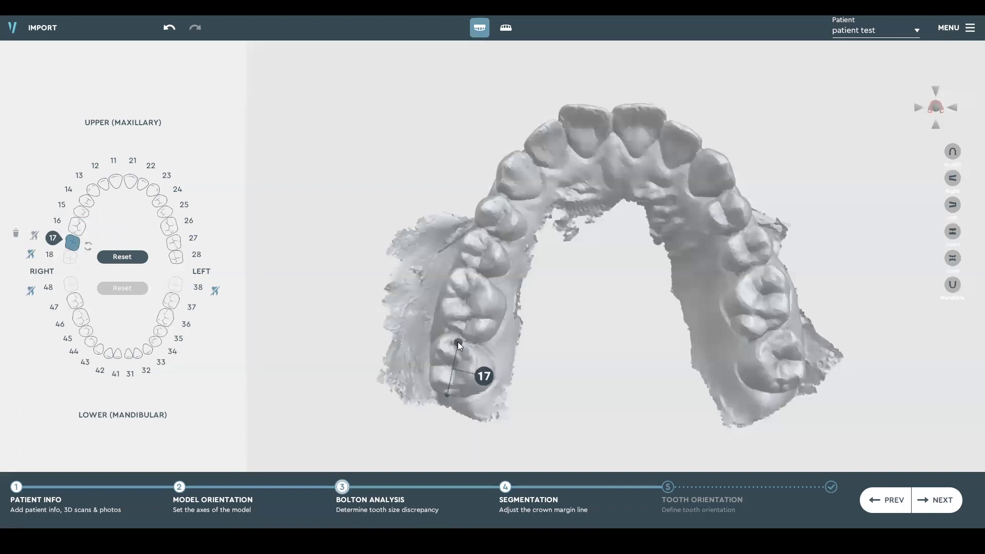
- Clear tooth 17's landmarks and re-landmark teeth 17 through 13
click(16, 235)
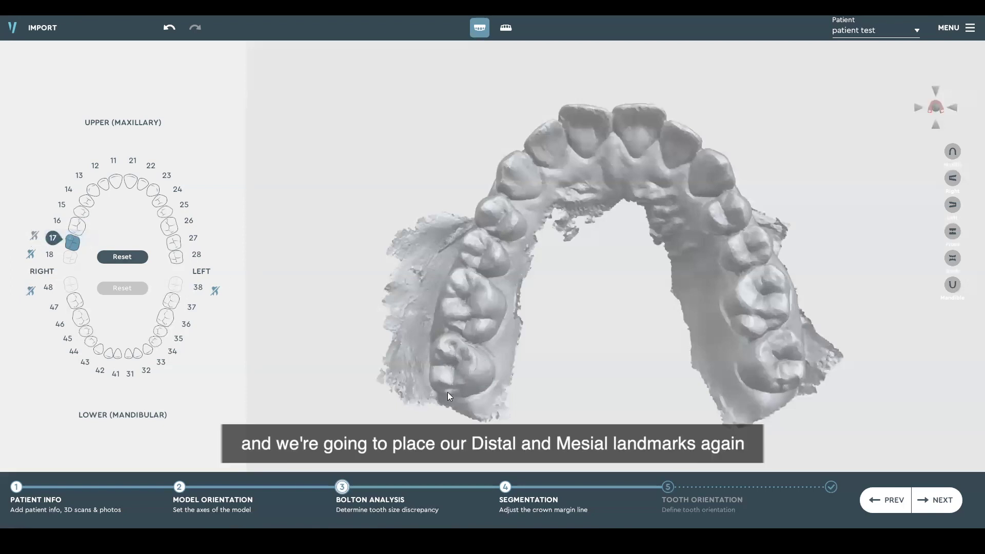
click(454, 341)
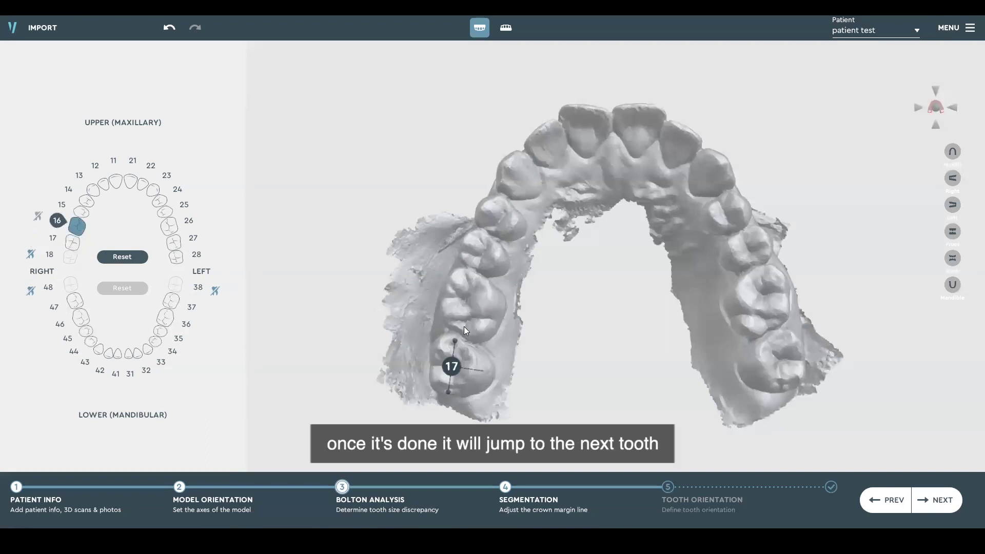
click(455, 327)
click(472, 275)
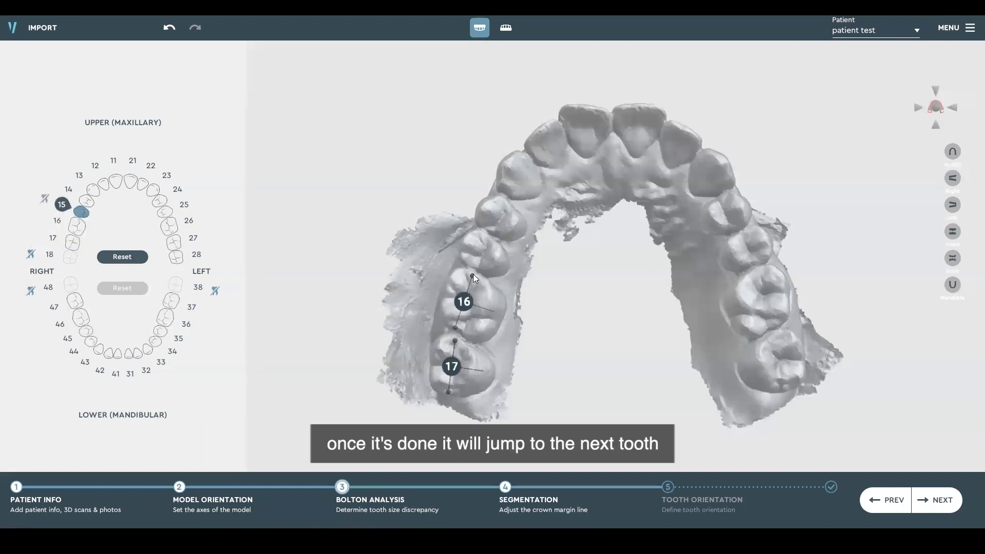
click(486, 236)
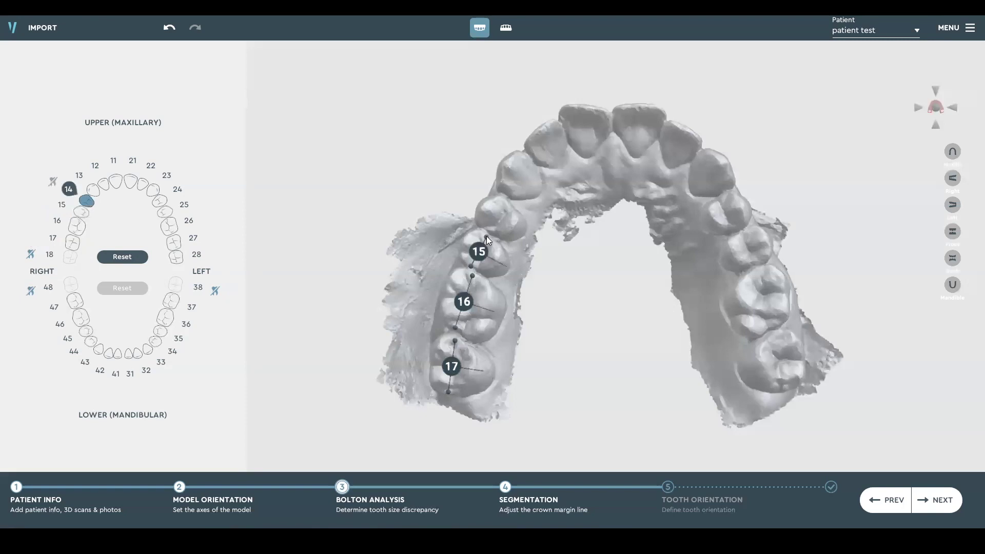
click(508, 205)
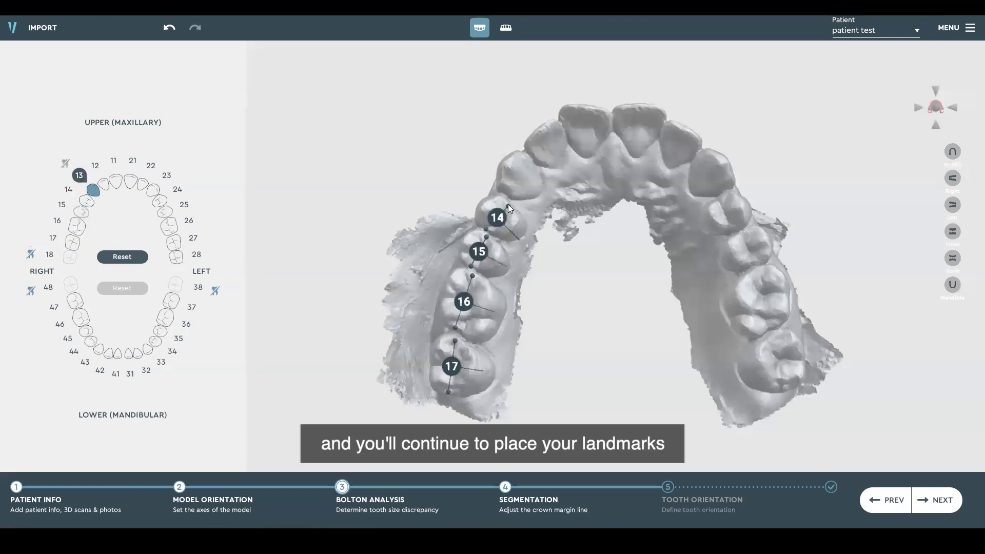
click(521, 154)
- Place distal and mesial landmarks on teeth 12, 11, 21, 22 and 23
click(525, 146)
click(554, 120)
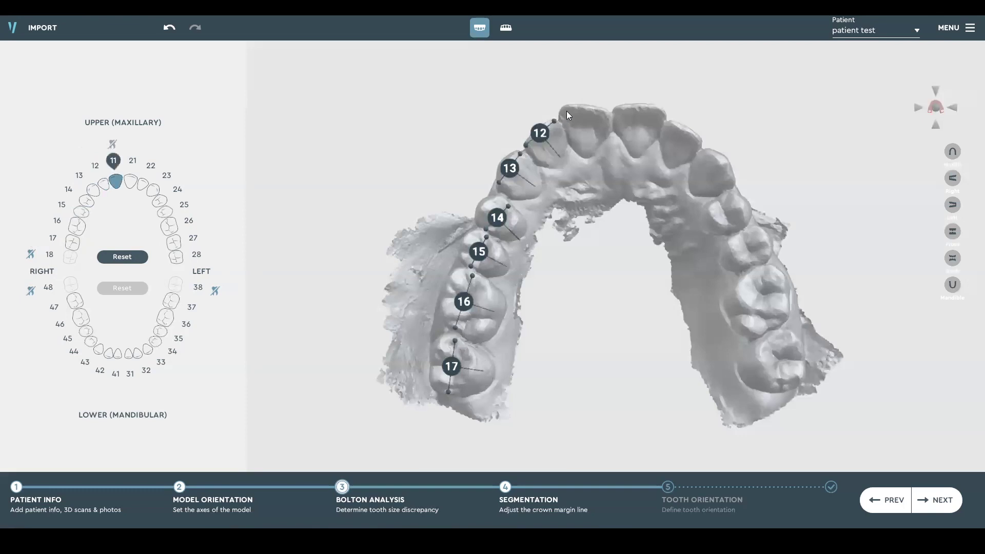
click(606, 114)
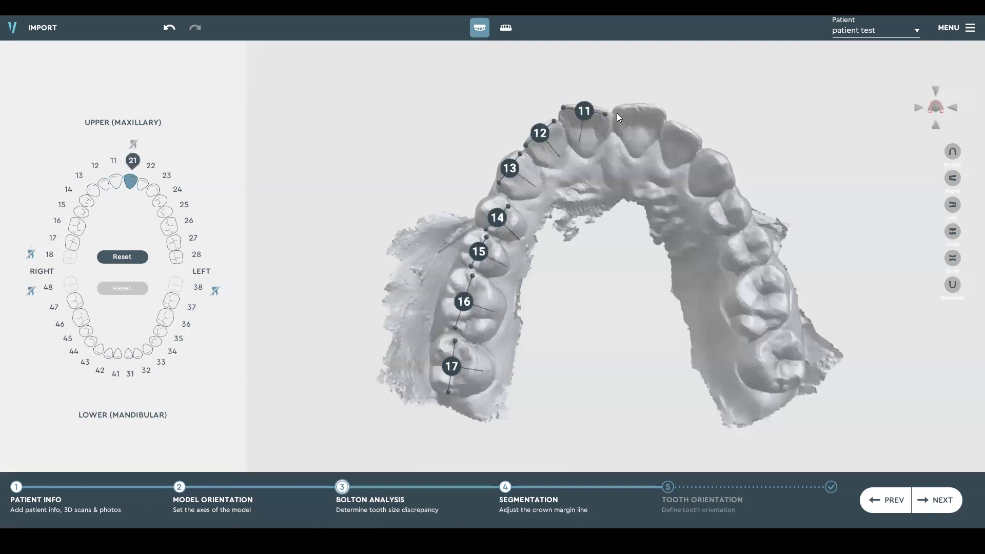
click(664, 111)
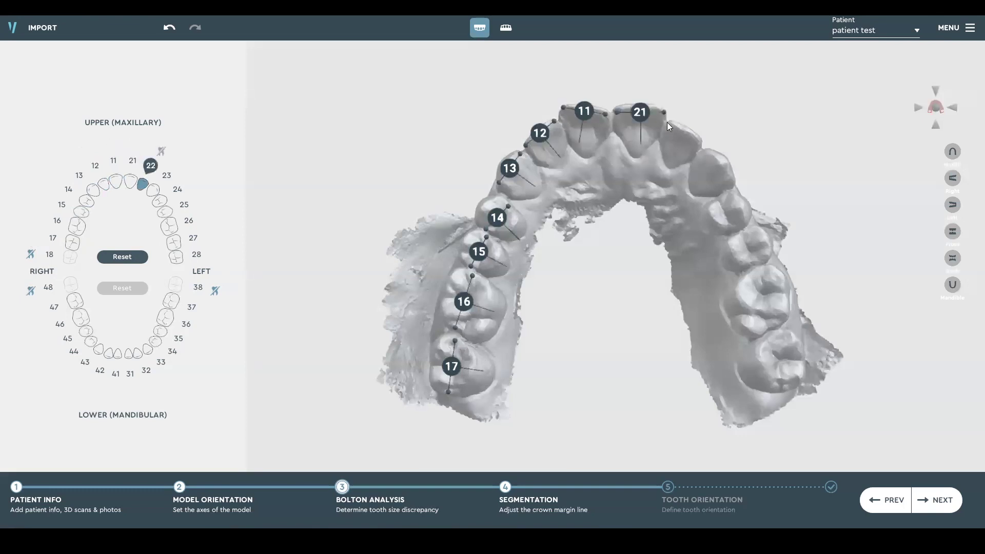
click(695, 138)
click(706, 150)
click(727, 181)
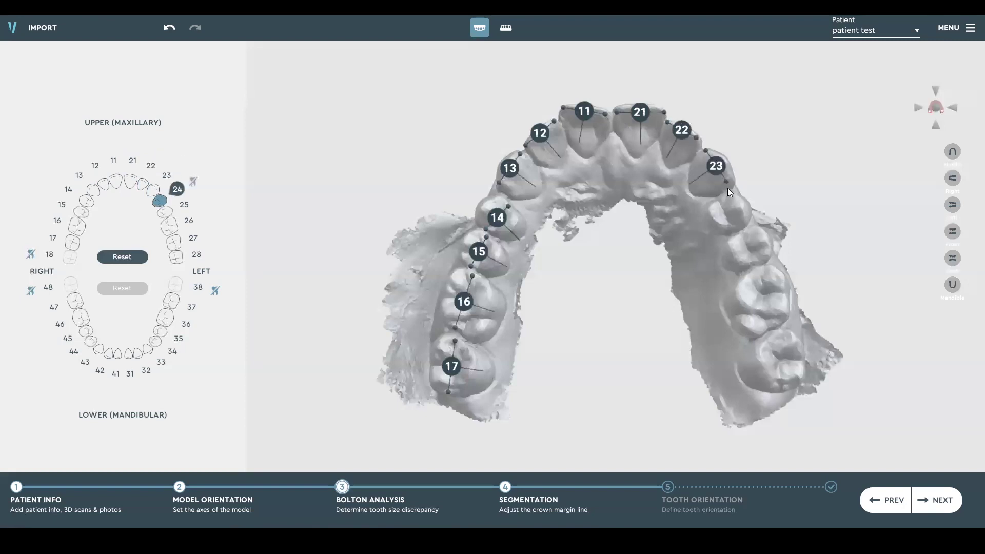
- Landmark teeth 24 through 27 and mark tooth 28 as missing
click(733, 228)
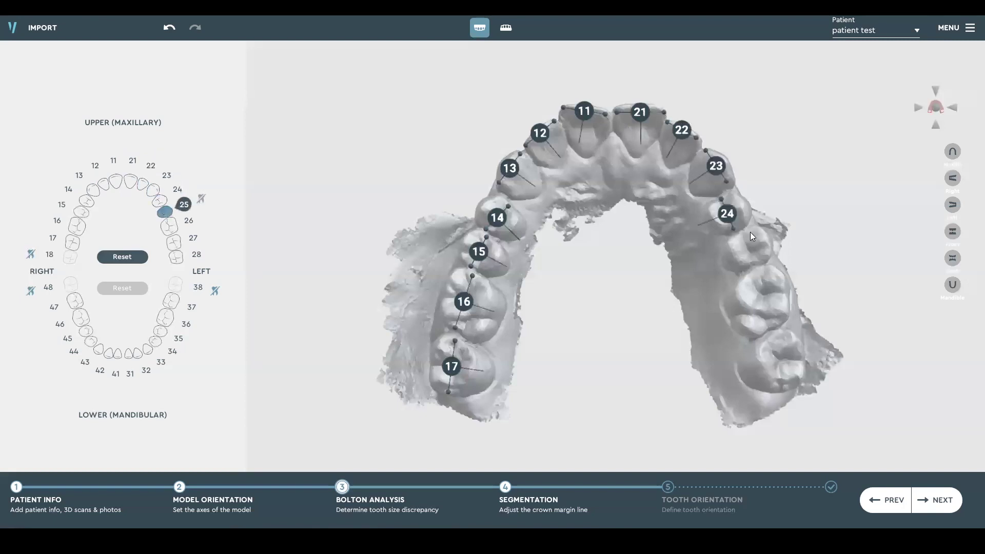
click(753, 263)
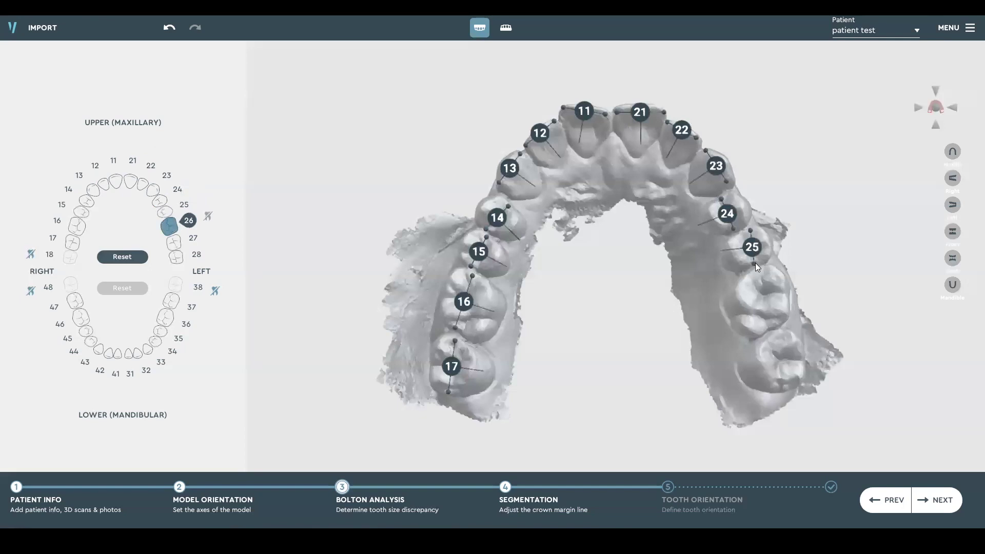
click(771, 326)
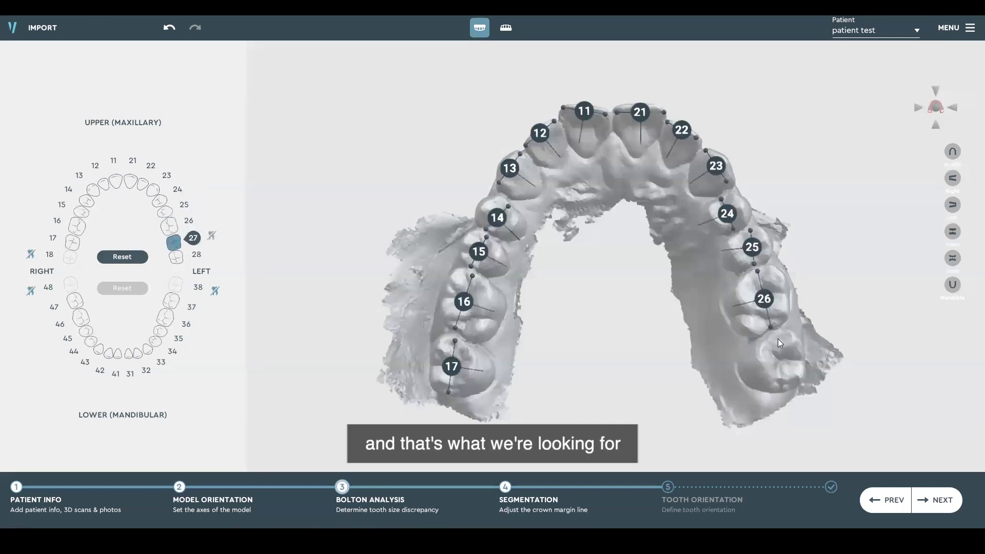
click(784, 386)
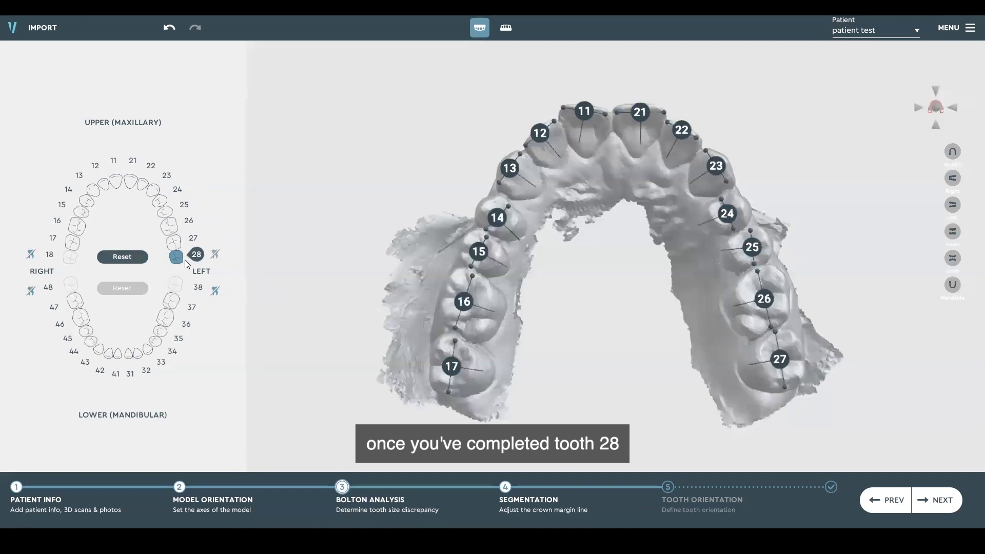
click(216, 257)
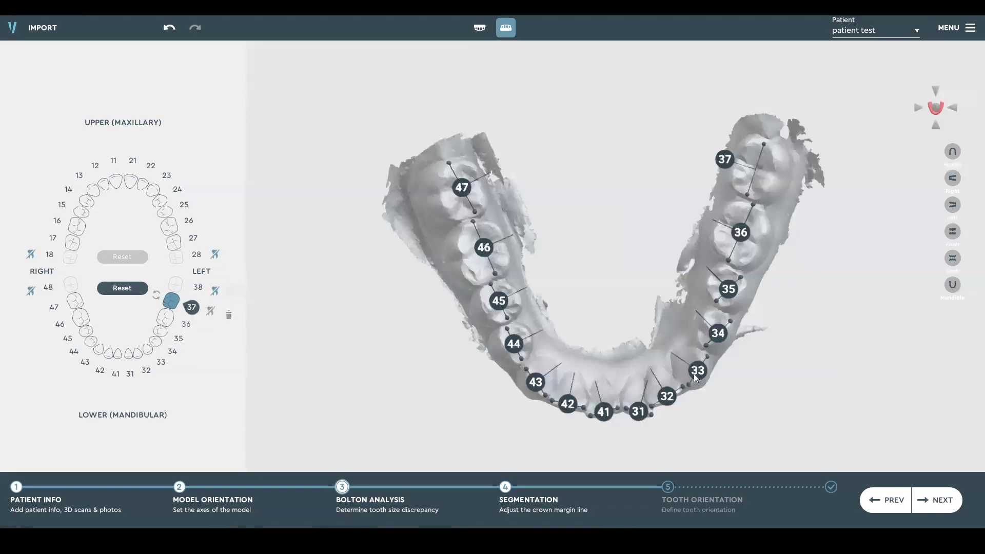
- Save the case and run automatic segmentation after checking the lower-arch landmarks
click(936, 504)
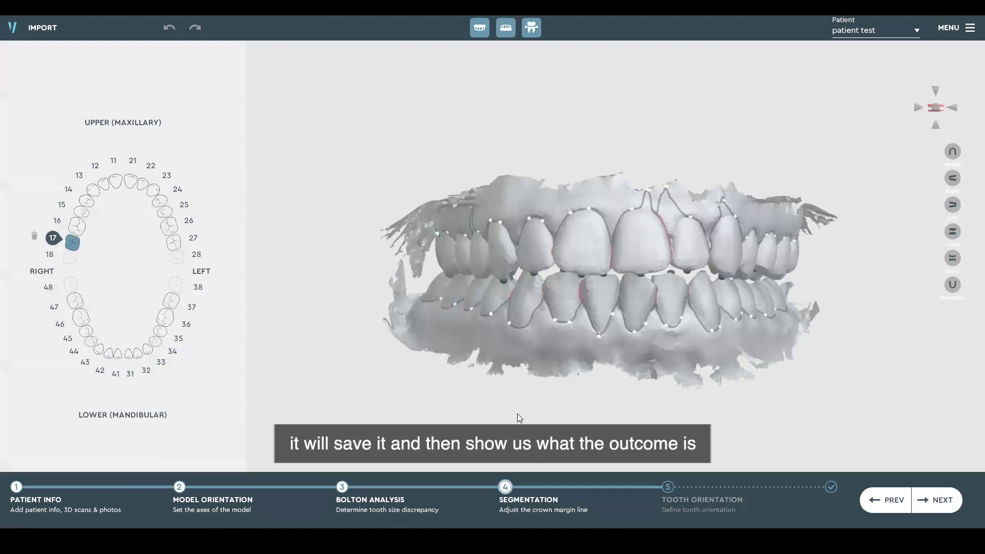
- Switch to the Maxilla view and drag tooth 17's margin-line points to reshape its crown margin
drag(554, 362, 449, 262)
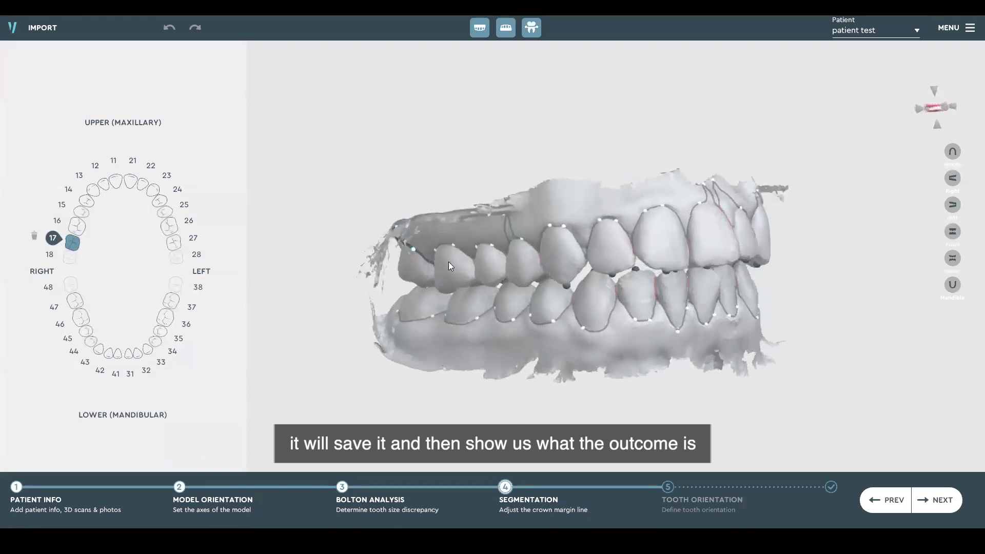
drag(521, 295, 896, 270)
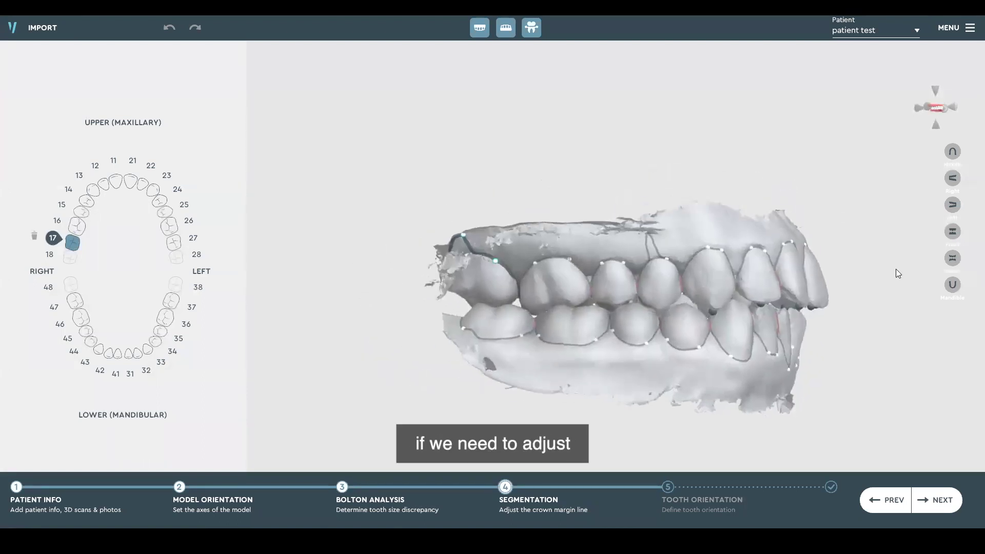
click(953, 153)
drag(496, 403, 461, 367)
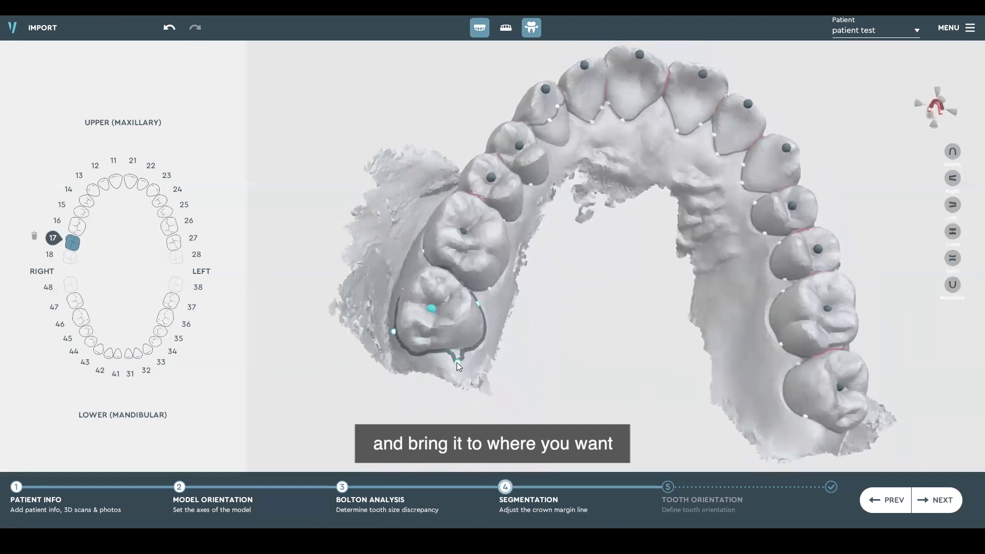
mouse_move(471, 348)
mouse_down()
mouse_move(421, 375)
mouse_move(464, 345)
mouse_up()
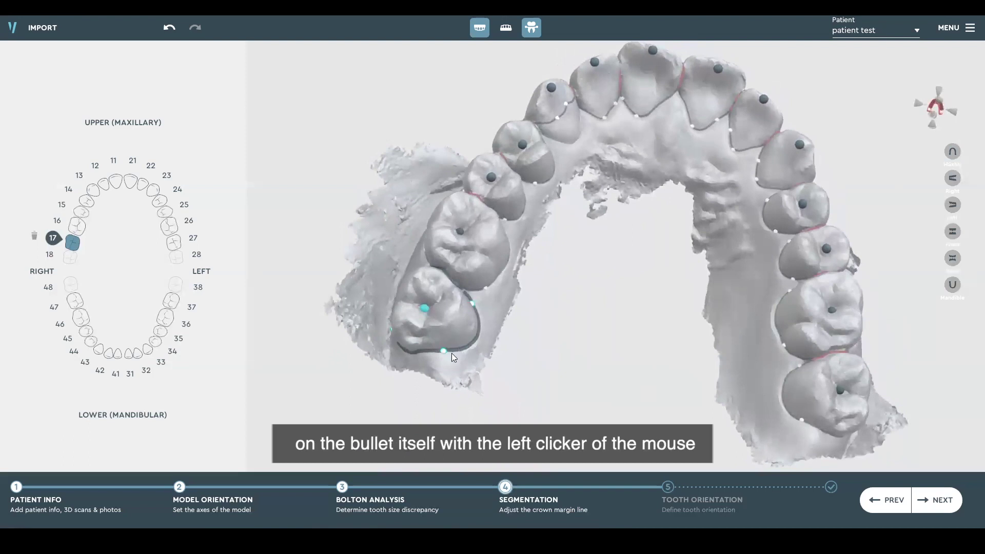
drag(518, 278, 435, 321)
- Adjust the crown margin points on teeth 14 and 13
click(445, 322)
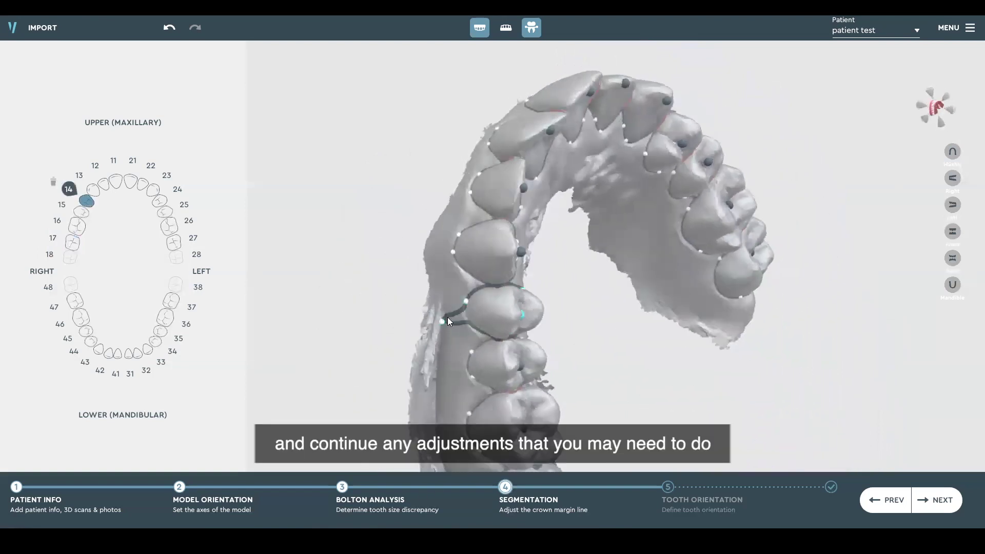
scroll(449, 336, up, 3)
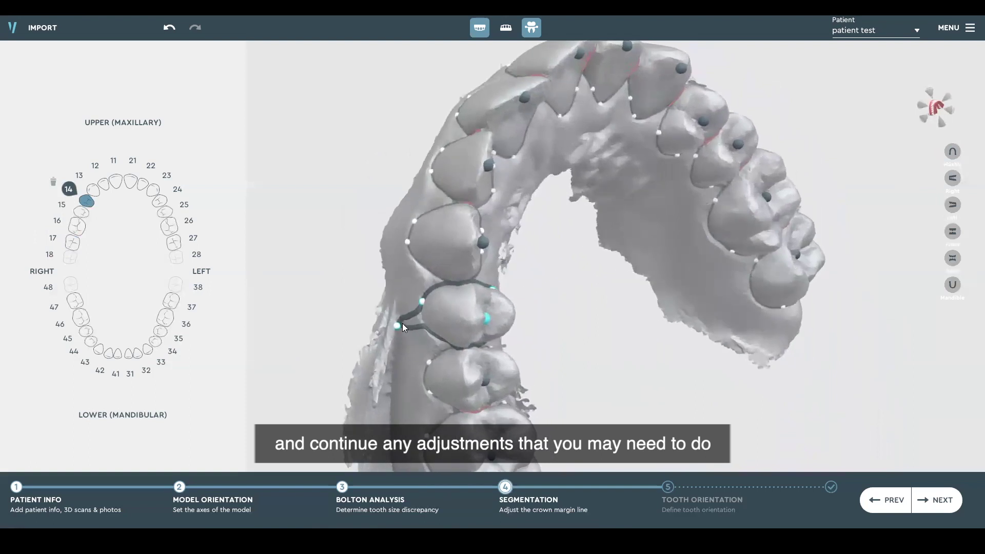
drag(397, 325, 411, 324)
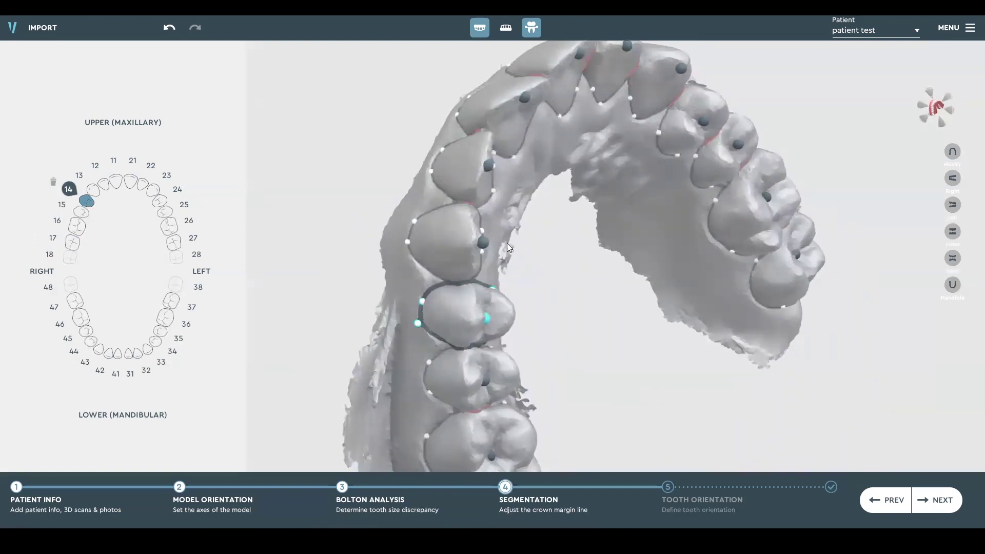
drag(514, 260, 438, 262)
click(440, 272)
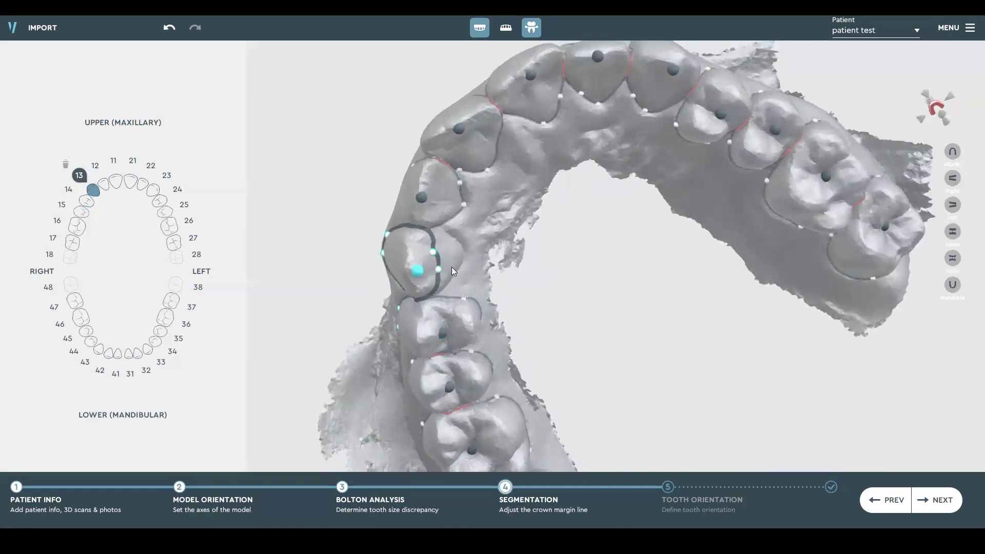
drag(438, 268, 447, 233)
- Refine the front margins on teeth 21 and 22, pulling 22's point down to the gumline
drag(475, 184, 556, 275)
click(568, 241)
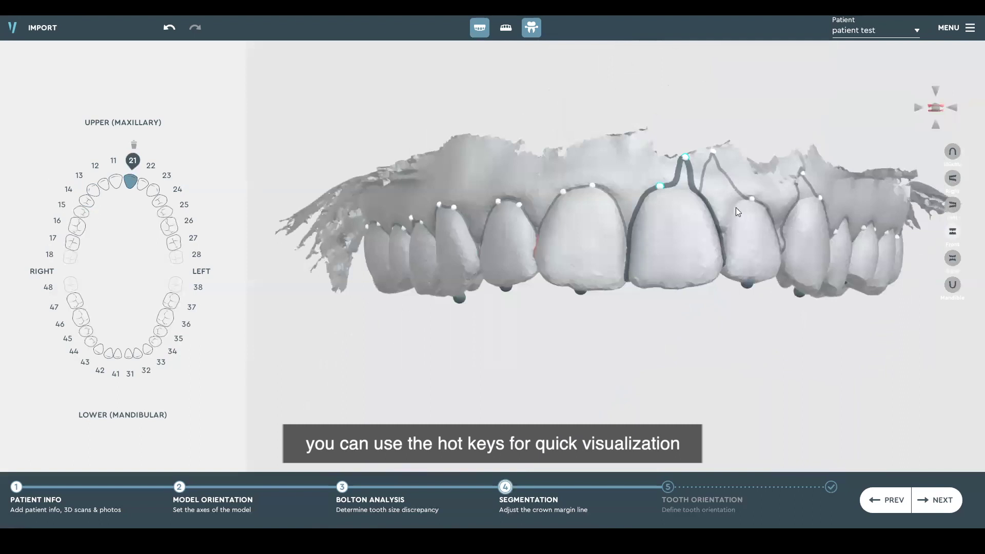
drag(711, 269, 640, 203)
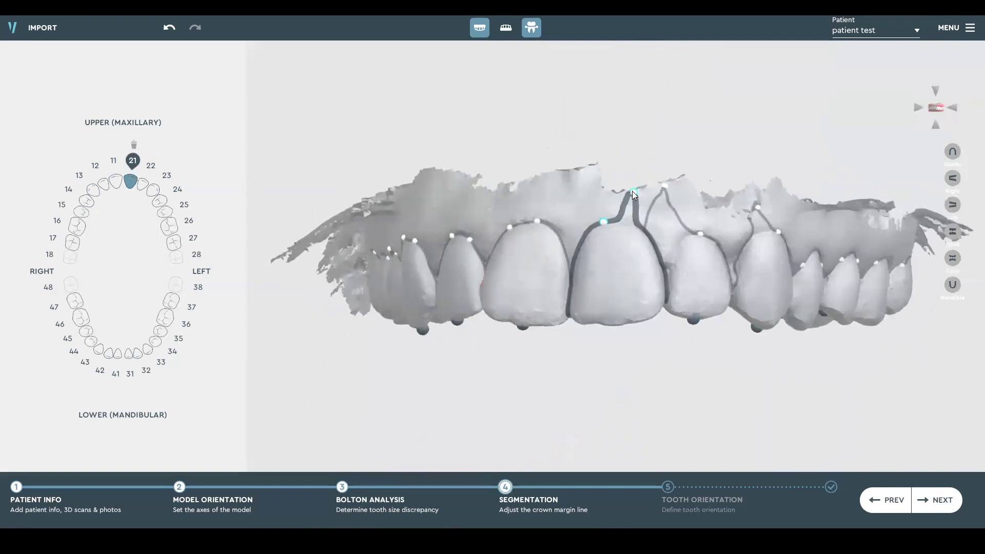
drag(668, 187, 680, 291)
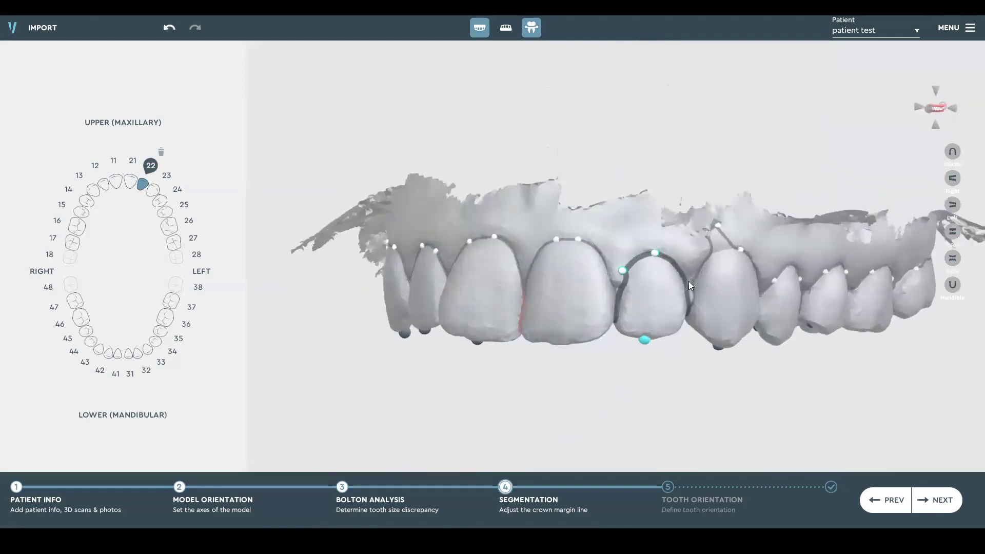
click(713, 224)
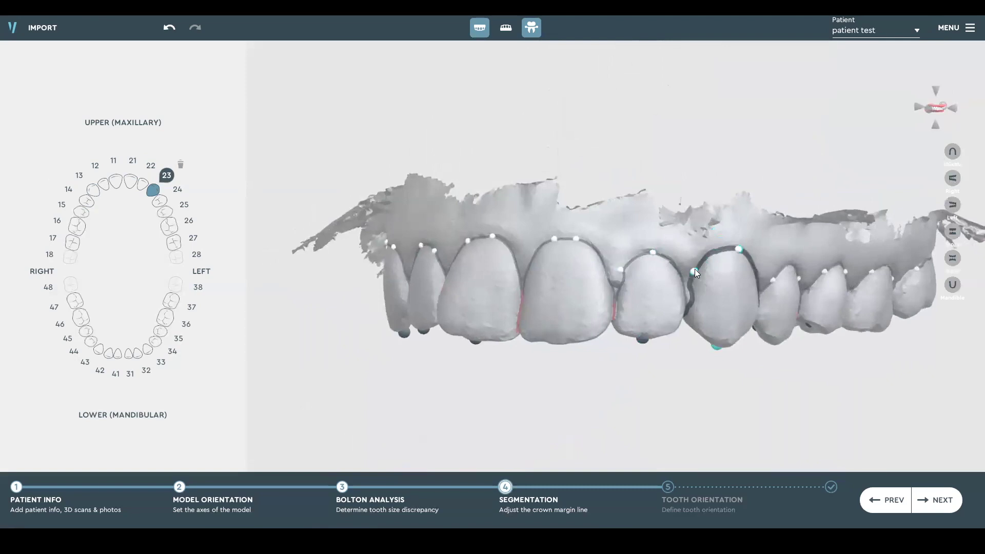
- Review the upper arch from the biting-surface and front views, then accept margins for the tunnel check
drag(694, 271, 613, 272)
drag(668, 290, 824, 121)
drag(736, 90, 932, 180)
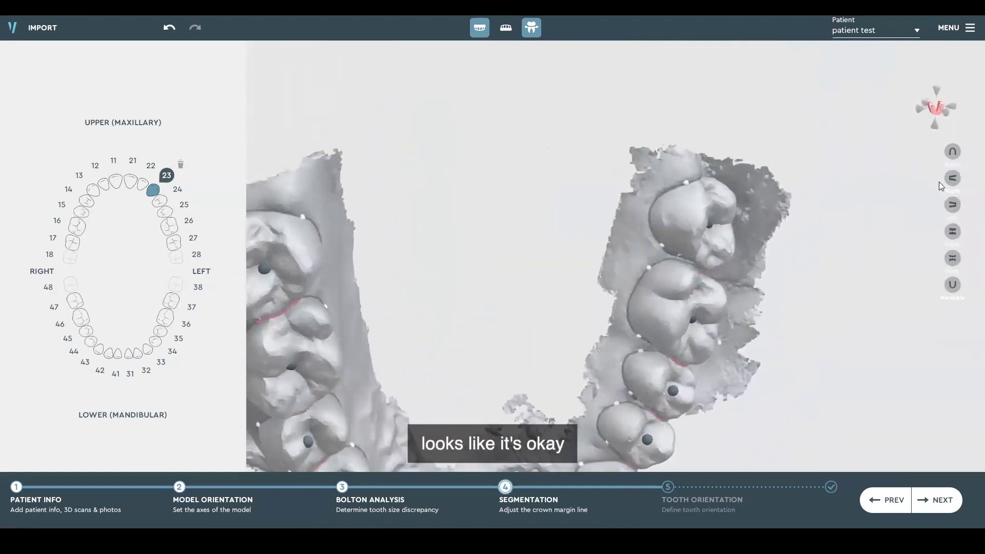
click(951, 164)
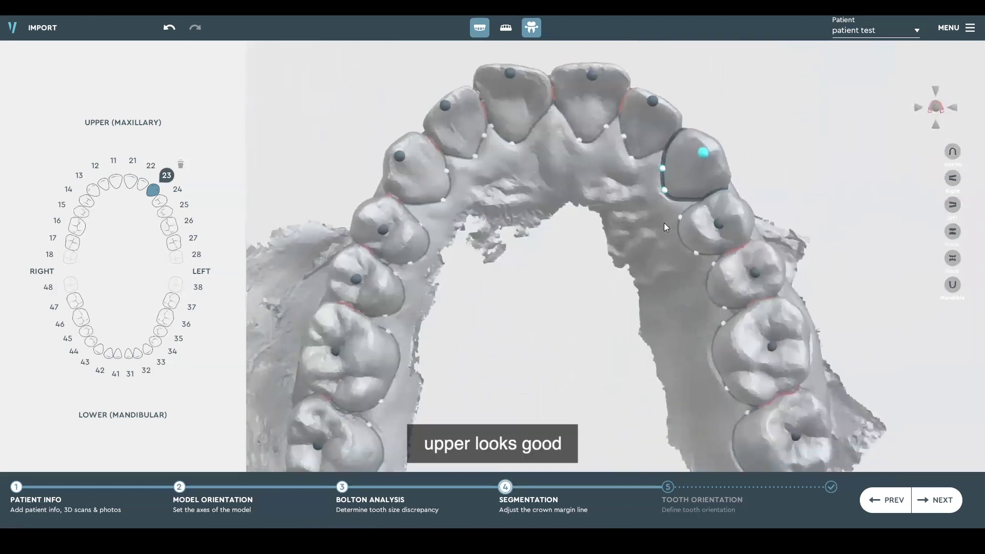
drag(912, 284, 685, 323)
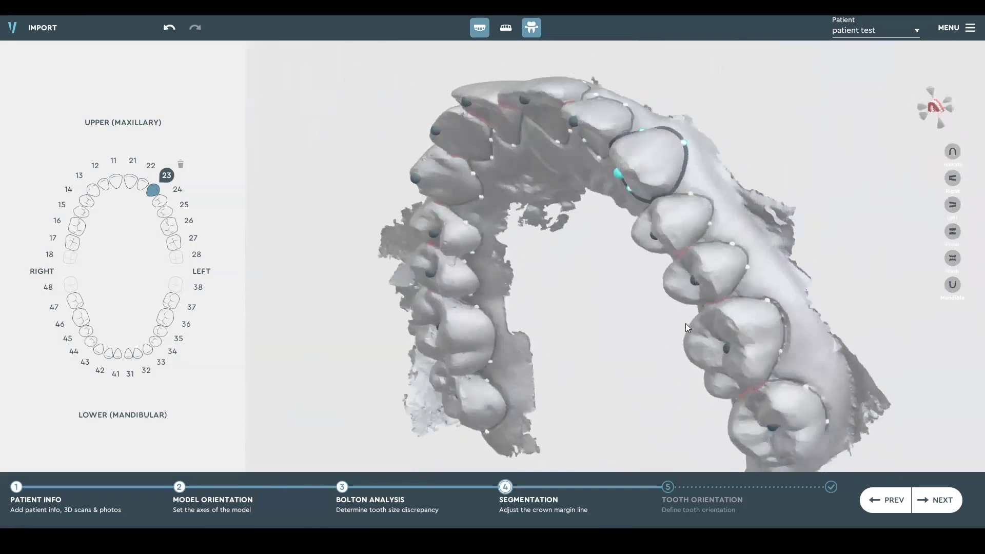
click(952, 232)
drag(685, 296, 577, 336)
drag(629, 307, 561, 258)
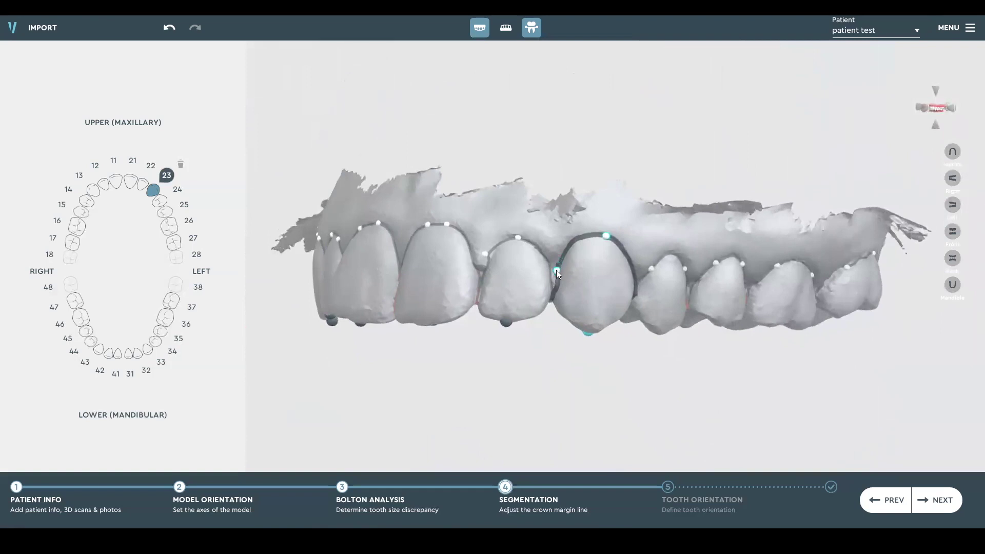
click(939, 501)
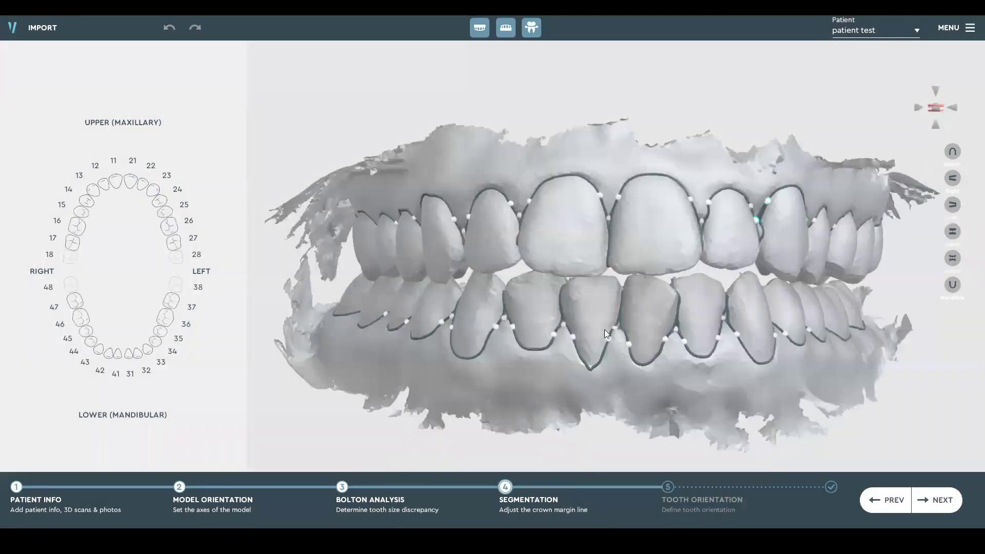
- Hide the lower arch and lower tooth 23's interproximal margin point along the interdental gap
drag(610, 364, 624, 350)
scroll(770, 307, up, 3)
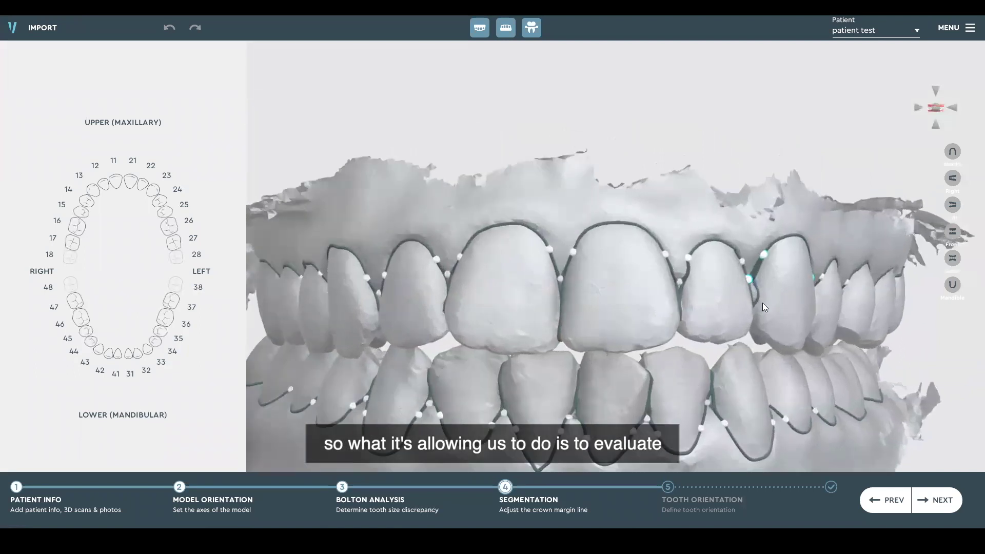
drag(769, 307, 509, 323)
drag(587, 298, 554, 318)
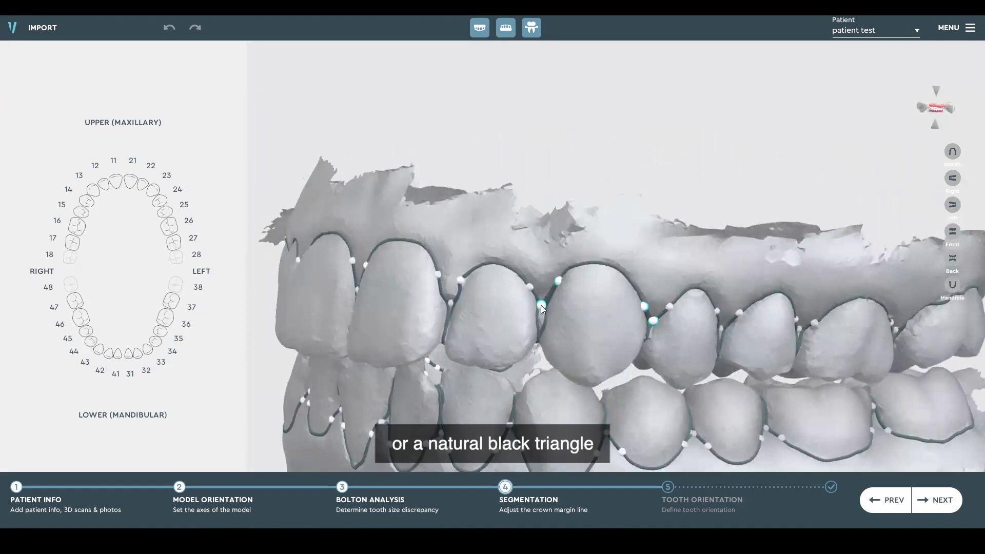
click(542, 305)
drag(543, 304, 541, 333)
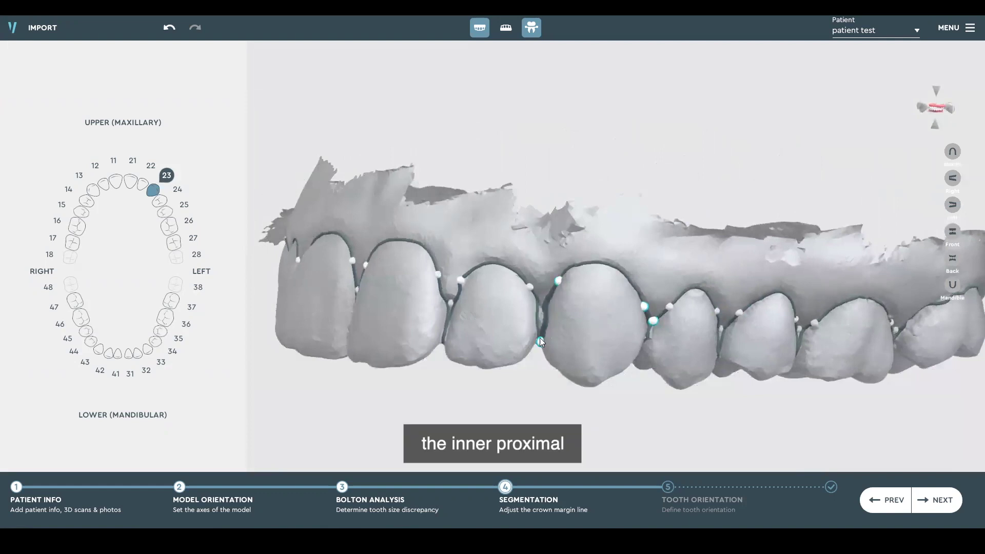
mouse_move(545, 319)
mouse_down()
mouse_move(539, 339)
mouse_move(543, 312)
mouse_up()
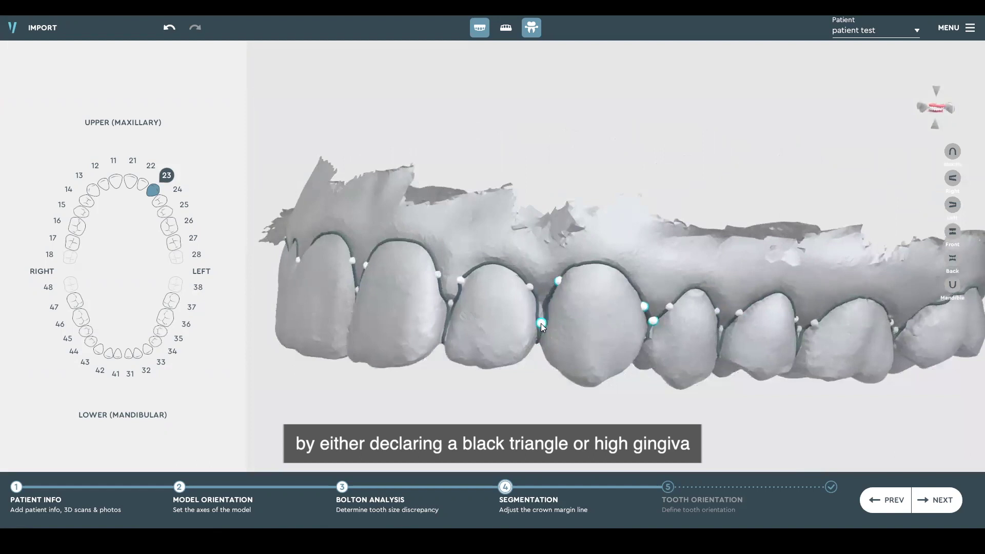
drag(444, 308, 633, 327)
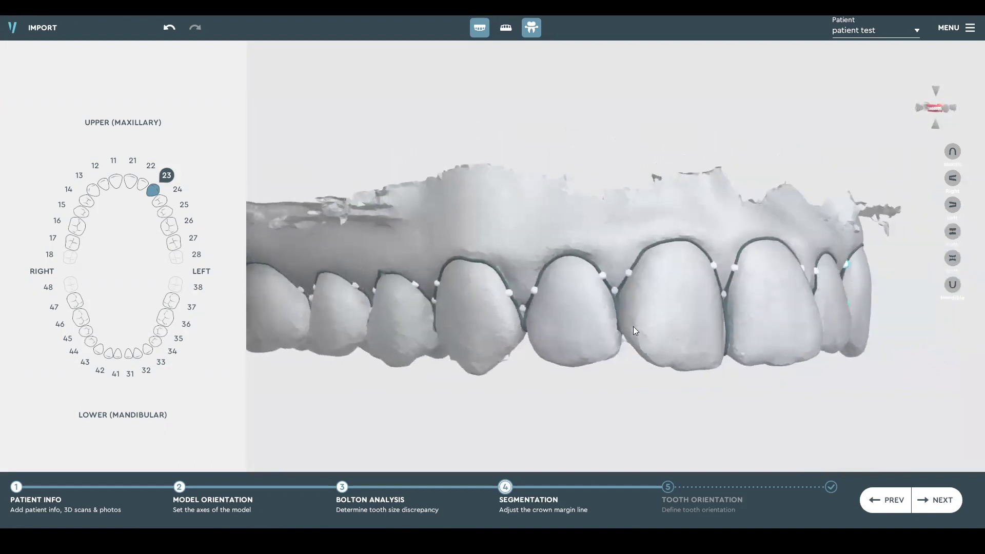
- Move tooth 12's interproximal margin point into the gap and back down to mark high gingiva
click(523, 305)
drag(520, 308, 531, 285)
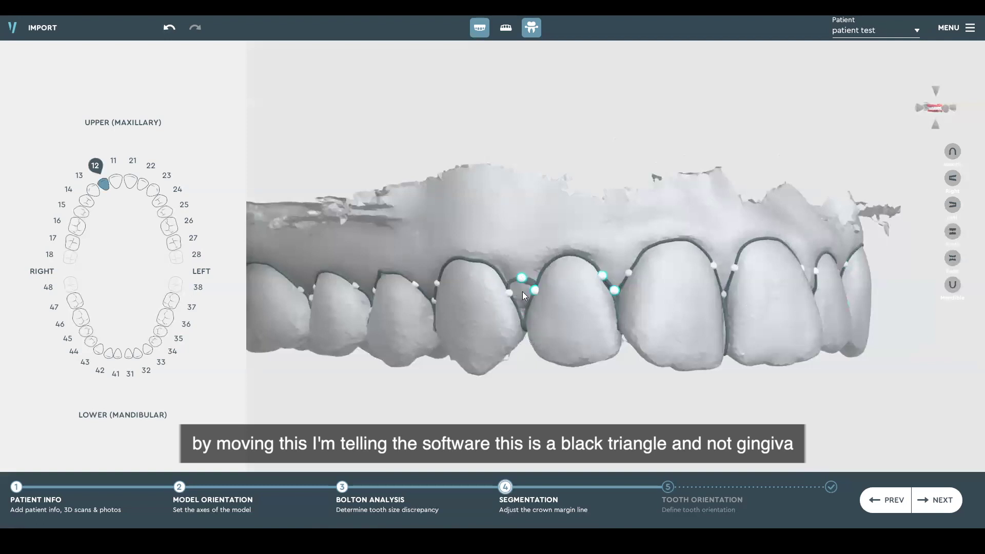
drag(520, 277, 525, 295)
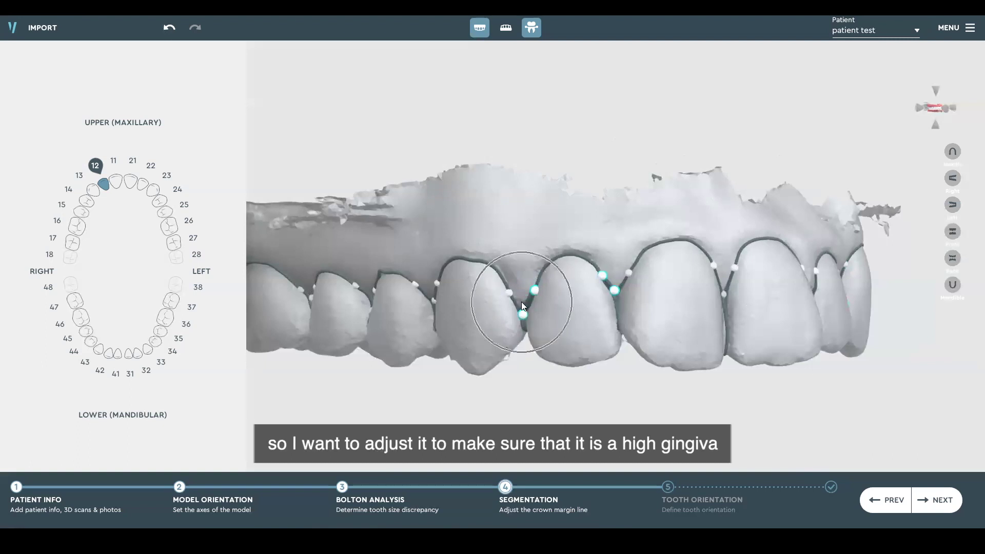
drag(601, 354, 603, 280)
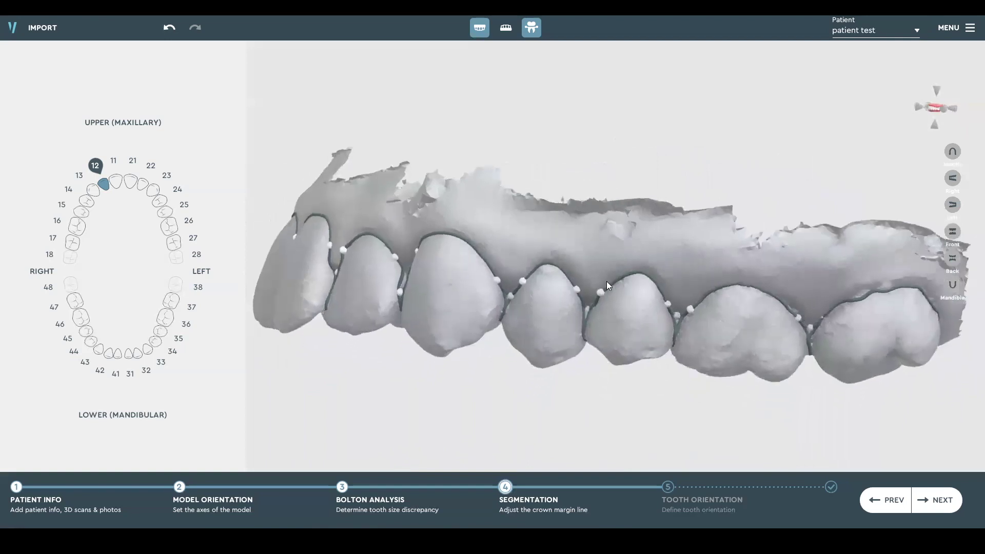
drag(718, 287, 770, 286)
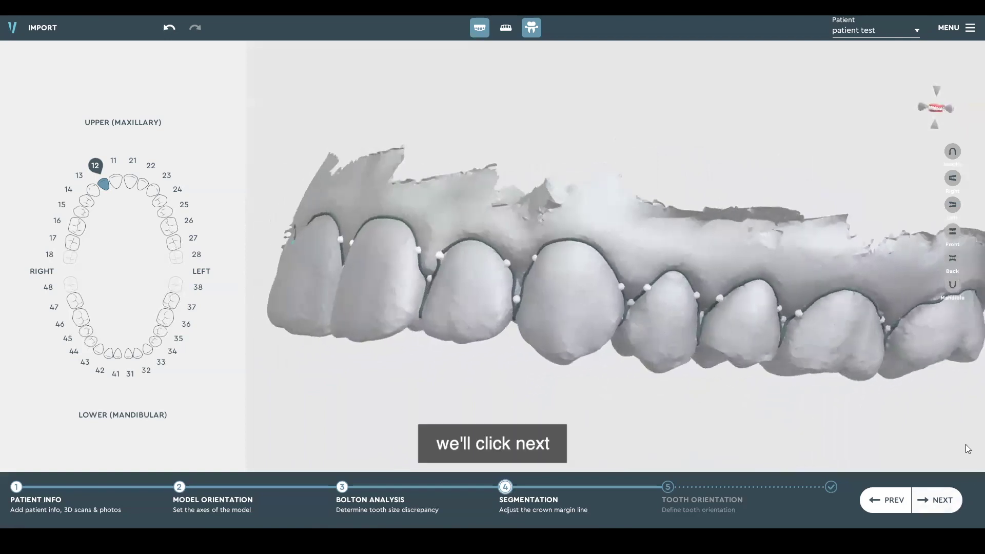
click(953, 287)
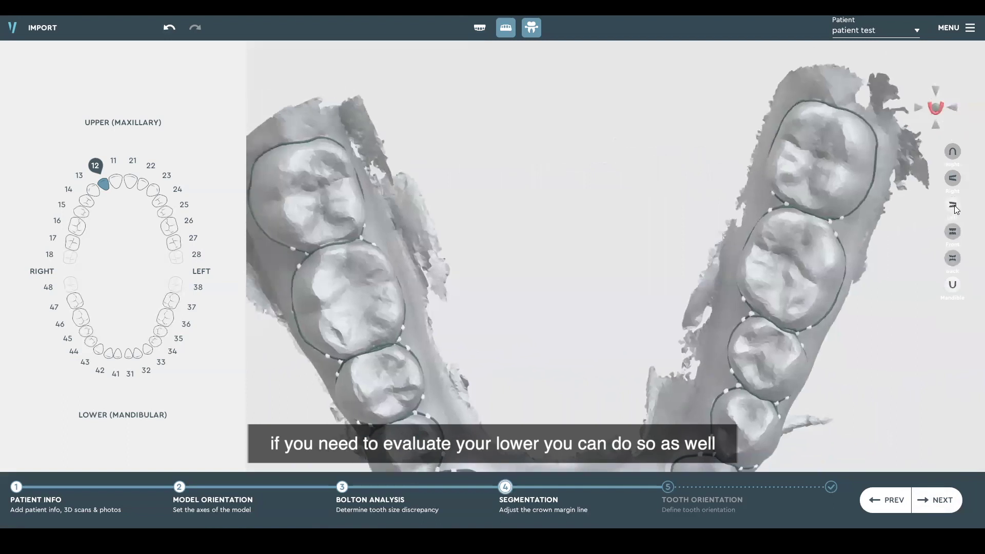
- Review the lower arch from the Left and Front views, then save and generate trim lines
click(954, 207)
drag(416, 348, 969, 250)
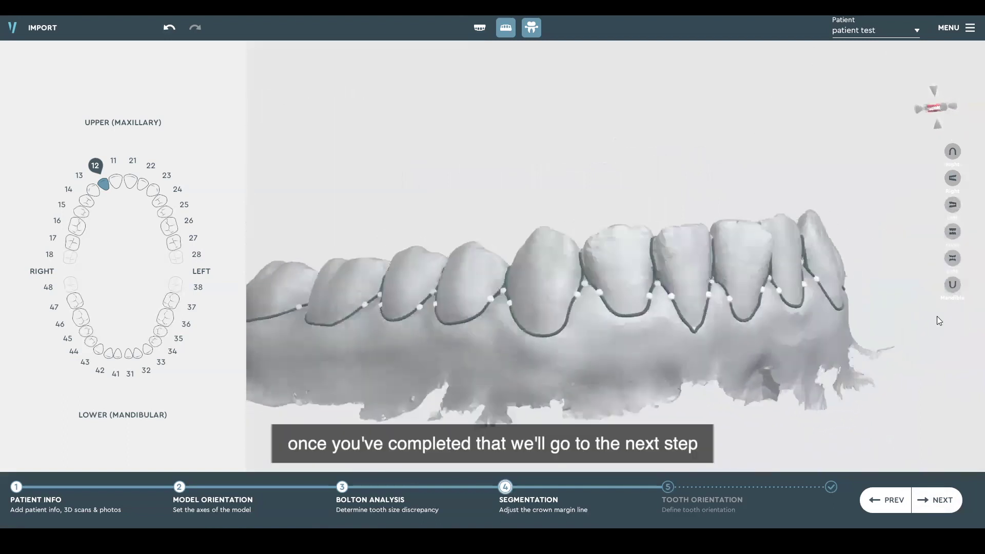
click(952, 232)
click(936, 500)
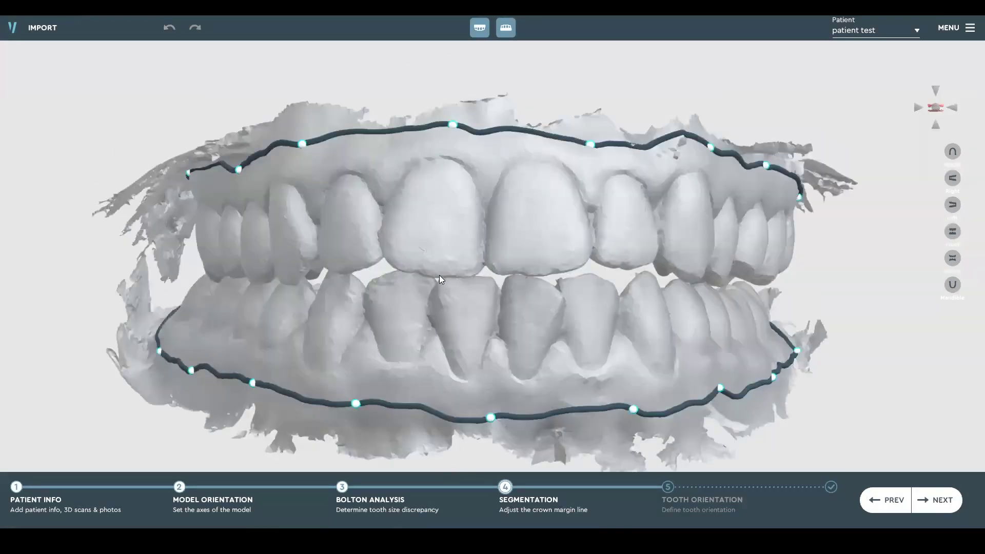
drag(439, 275, 423, 194)
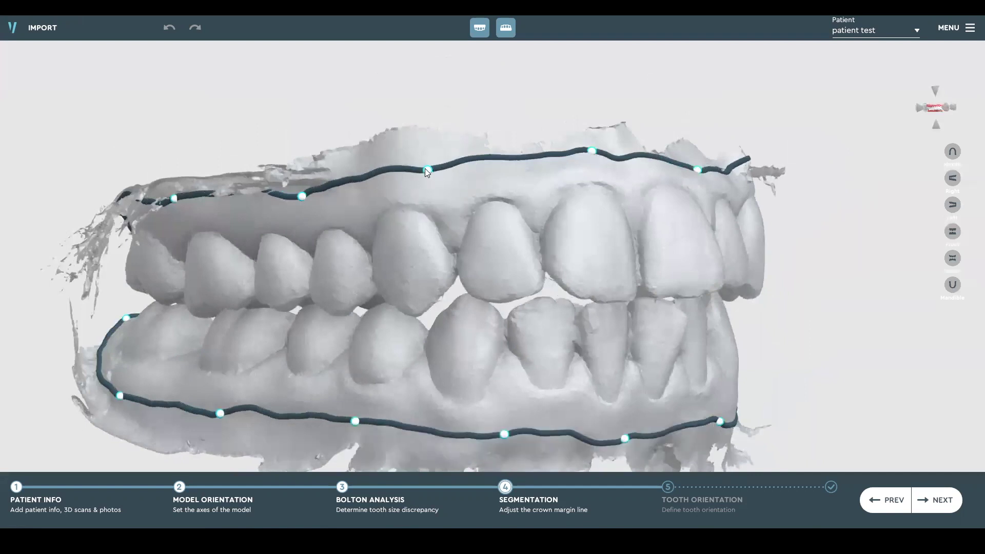
- Pull an upper trim-line point down and shift it left to smooth the line
drag(428, 169, 402, 179)
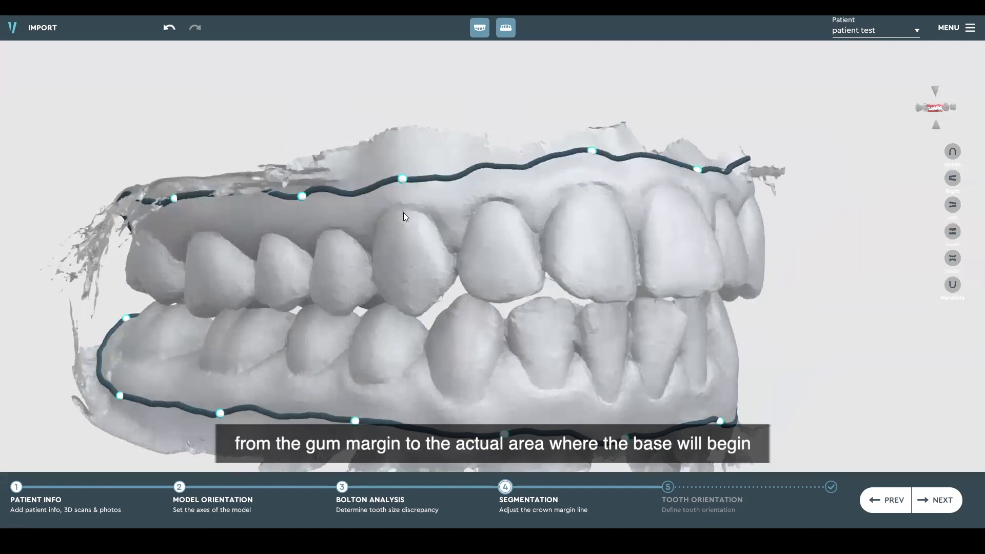
click(403, 179)
click(403, 181)
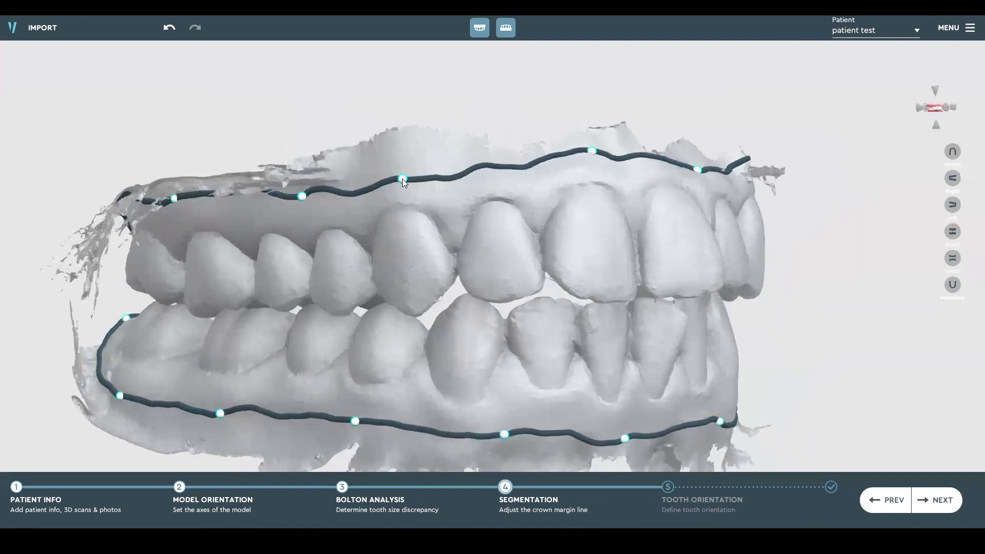
drag(402, 180, 396, 178)
drag(538, 227, 515, 160)
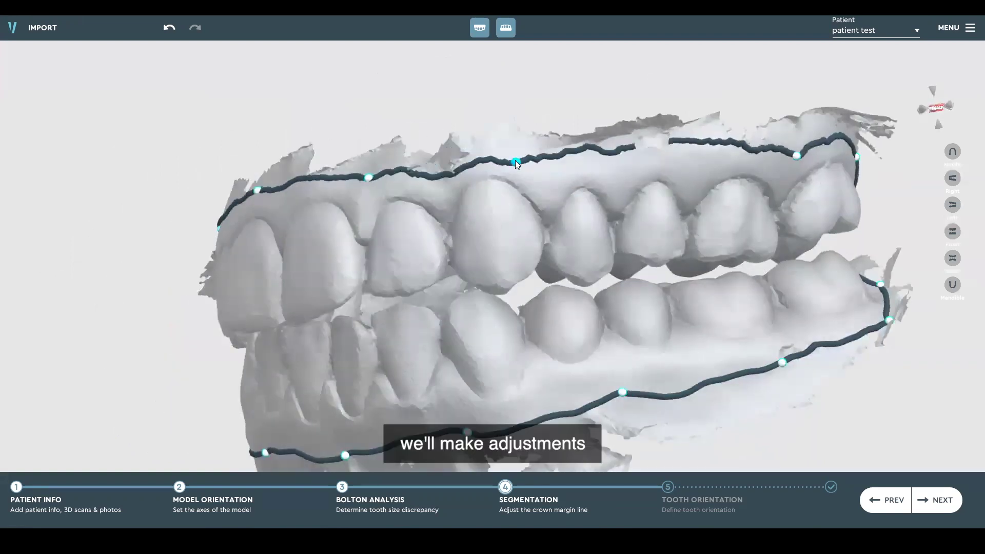
- Move a trim-line point on the other side, check the Front view, and build the jaw meshes
drag(727, 142, 308, 109)
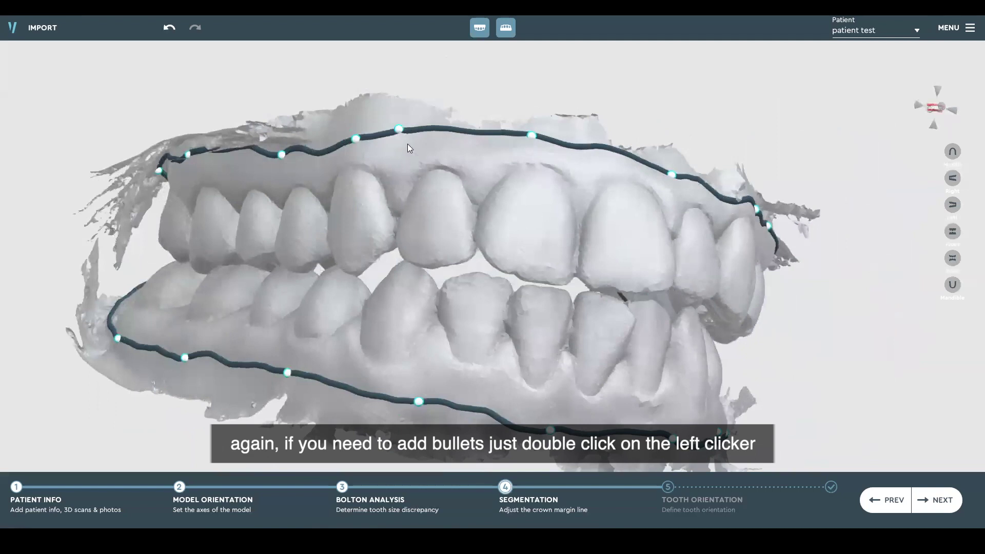
drag(399, 129, 378, 206)
click(952, 232)
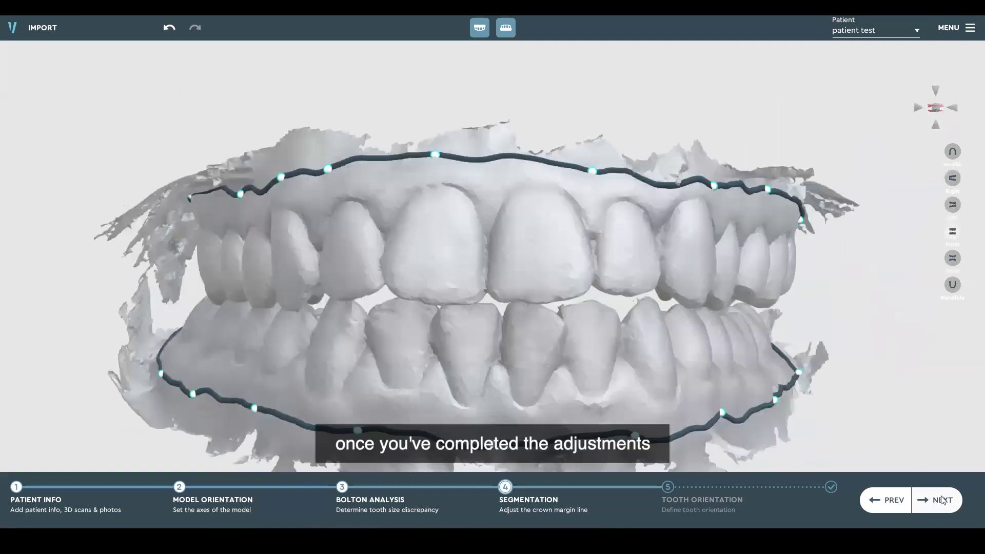
click(942, 500)
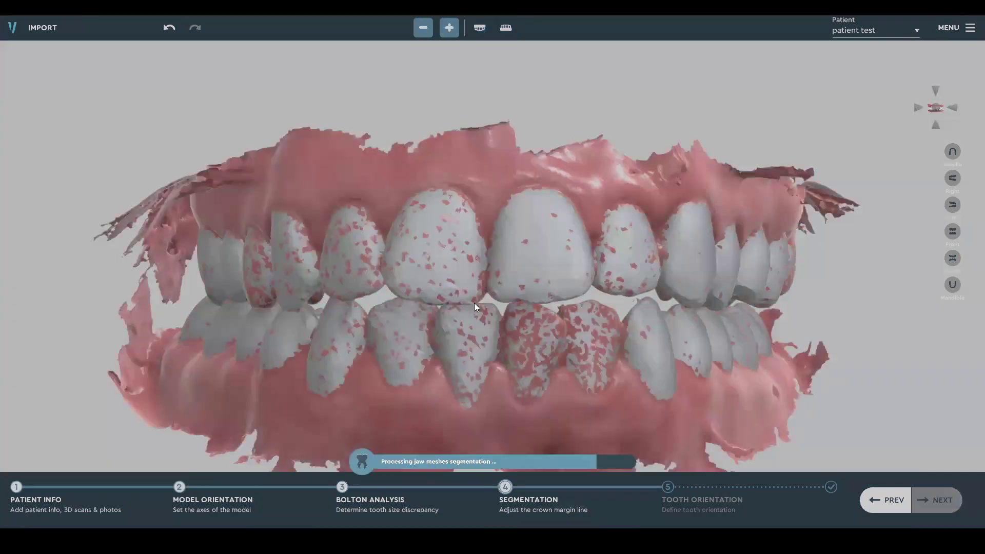
- Zoom out and orbit the model to view the horseshoe base from above, then return to a near-frontal view
scroll(500, 243, down, 3)
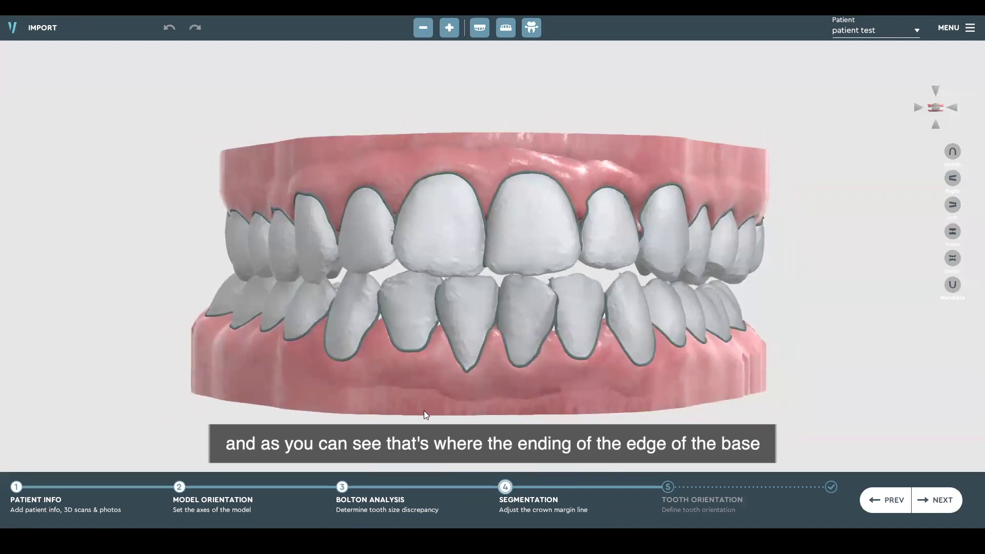
drag(506, 263, 500, 314)
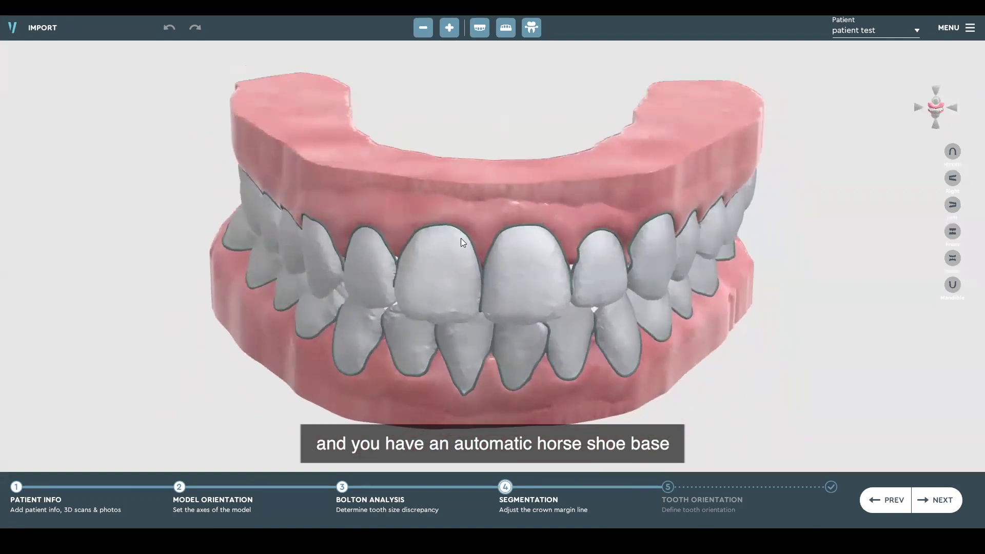
drag(463, 227, 386, 200)
drag(515, 205, 538, 237)
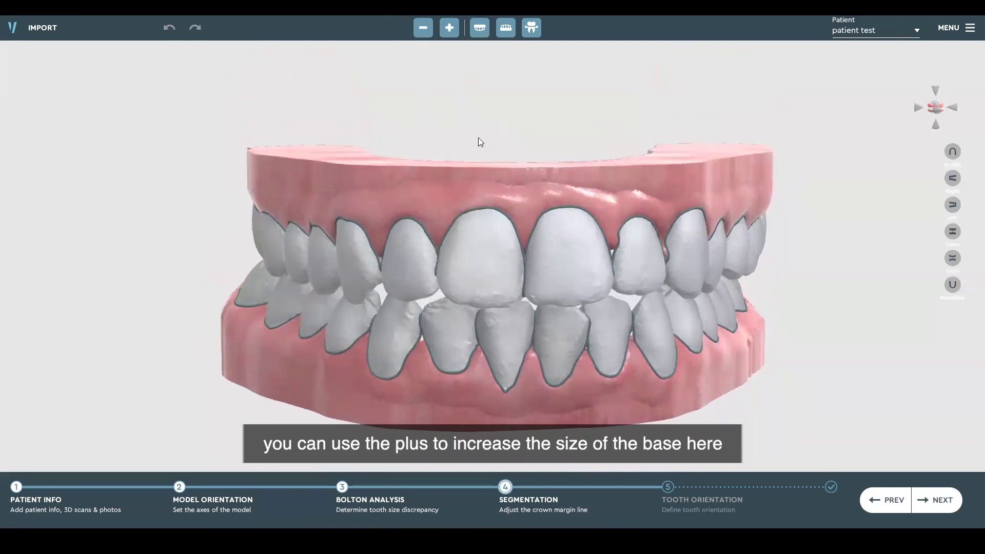
click(450, 29)
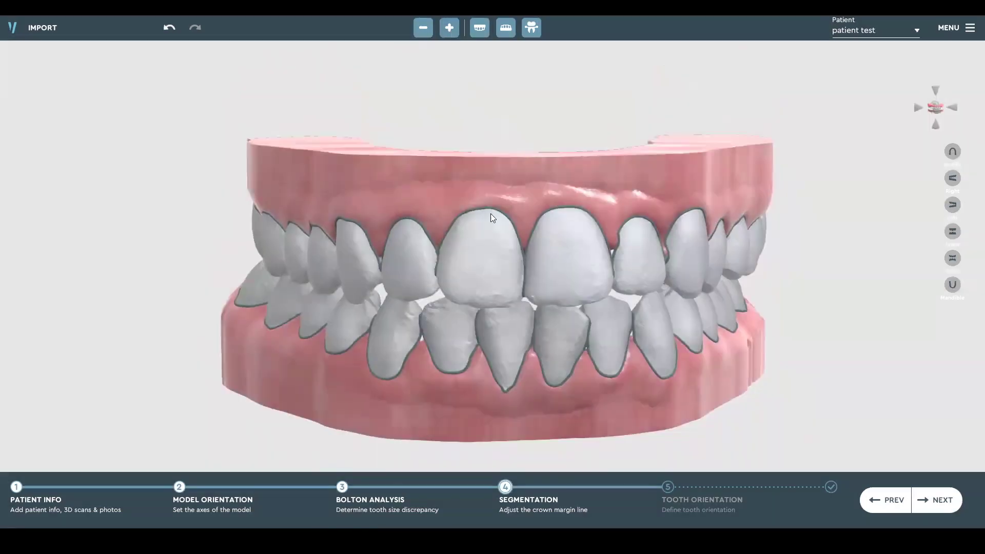
click(423, 31)
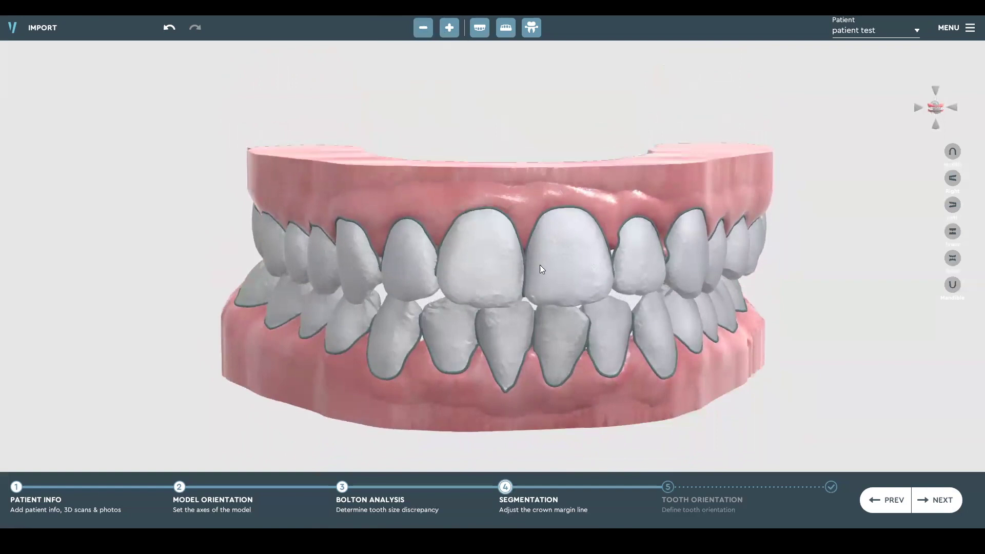
drag(540, 265, 539, 240)
click(478, 29)
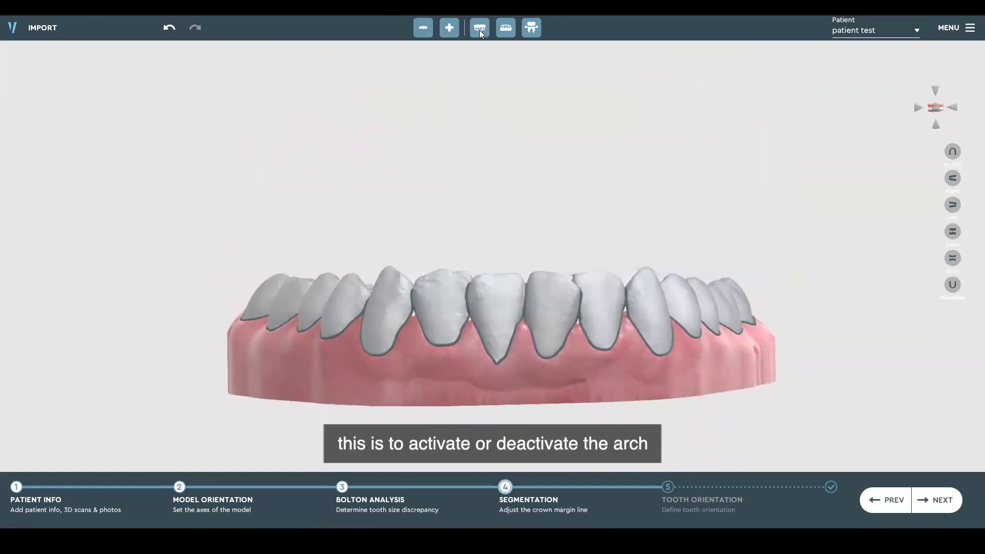
click(480, 29)
click(508, 31)
click(507, 31)
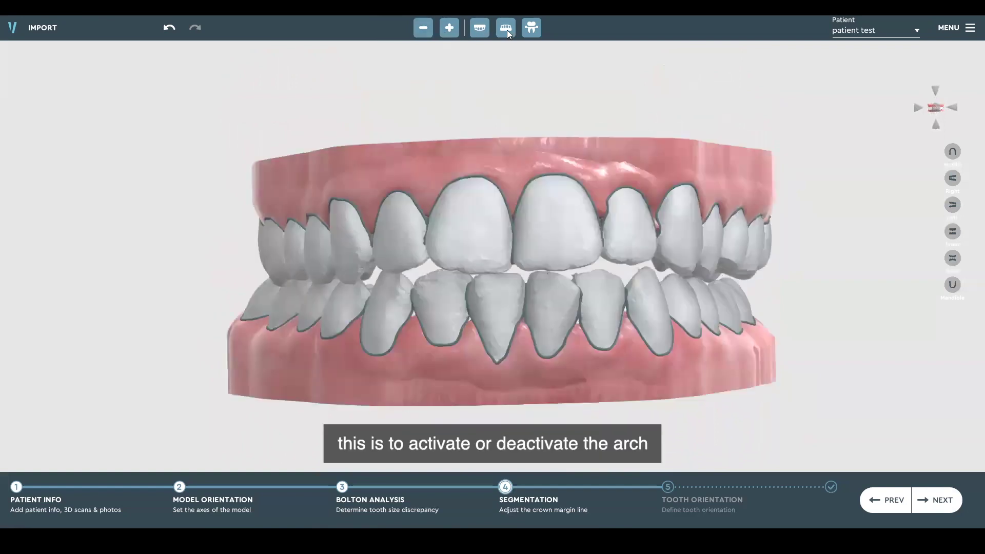